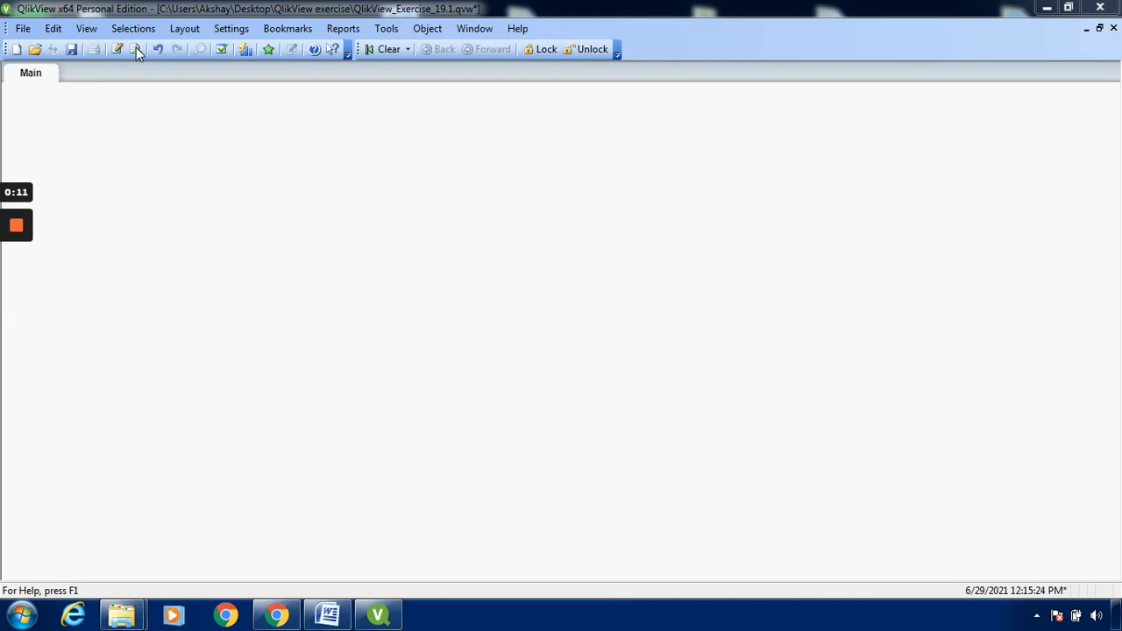
Review the load script that reads the Orders$ table from Sample-sales-data-excel.xls, close it without changes and reload the document's data
{"action": "left_click", "coordinate": [23, 29]}
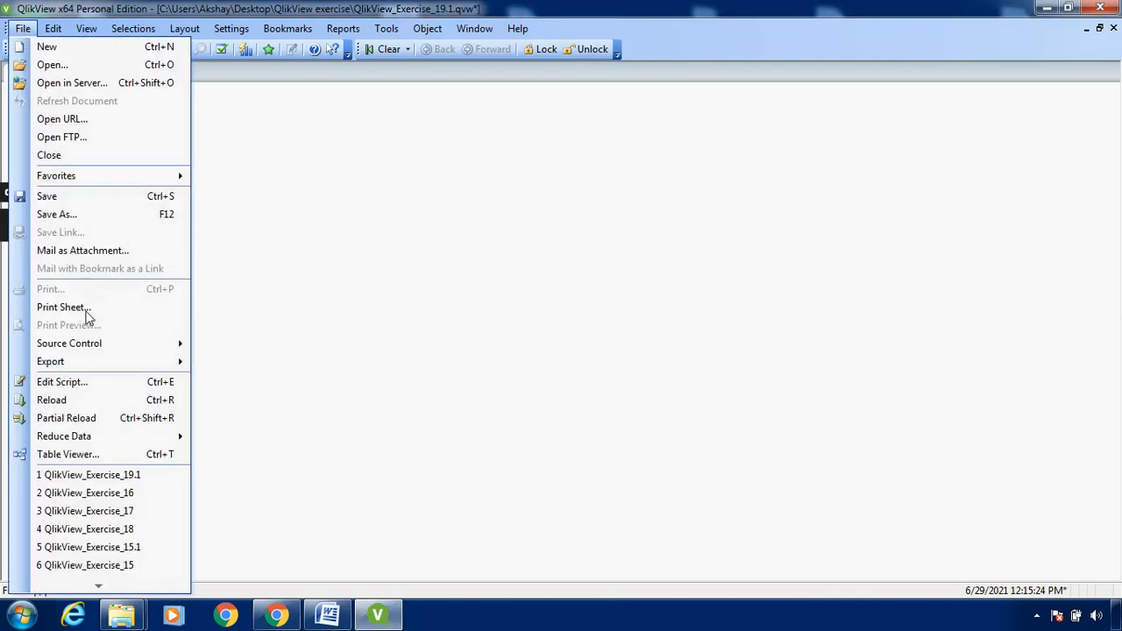
{"action": "left_click", "coordinate": [90, 391]}
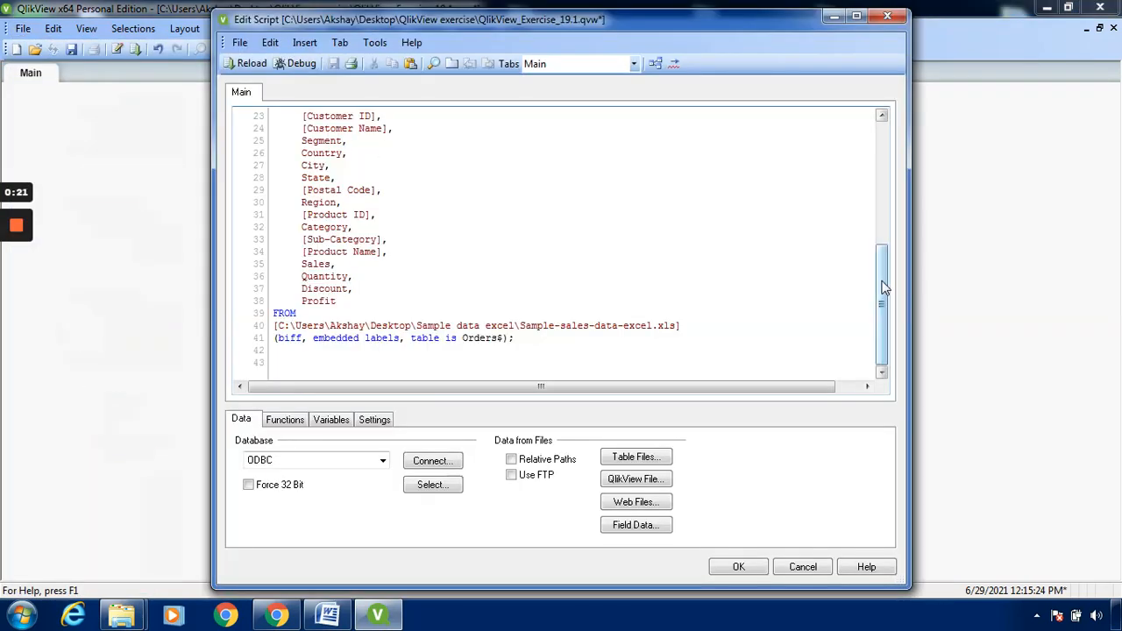
{"action": "left_click_drag", "start_coordinate": [883, 286], "coordinate": [879, 224]}
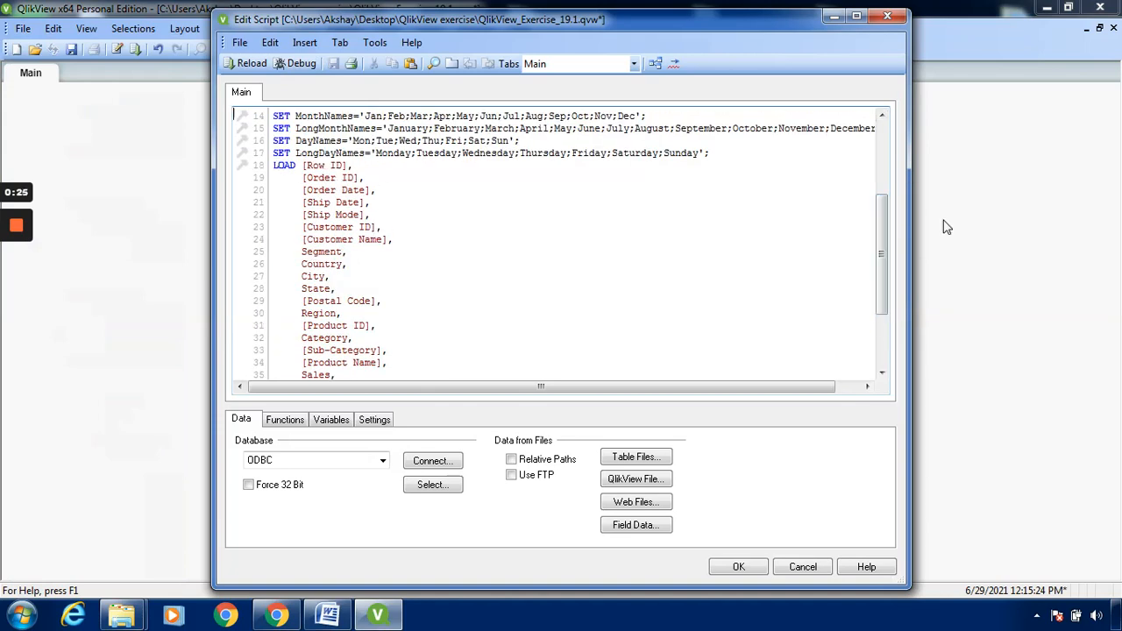
{"action": "left_click_drag", "start_coordinate": [884, 241], "coordinate": [883, 395]}
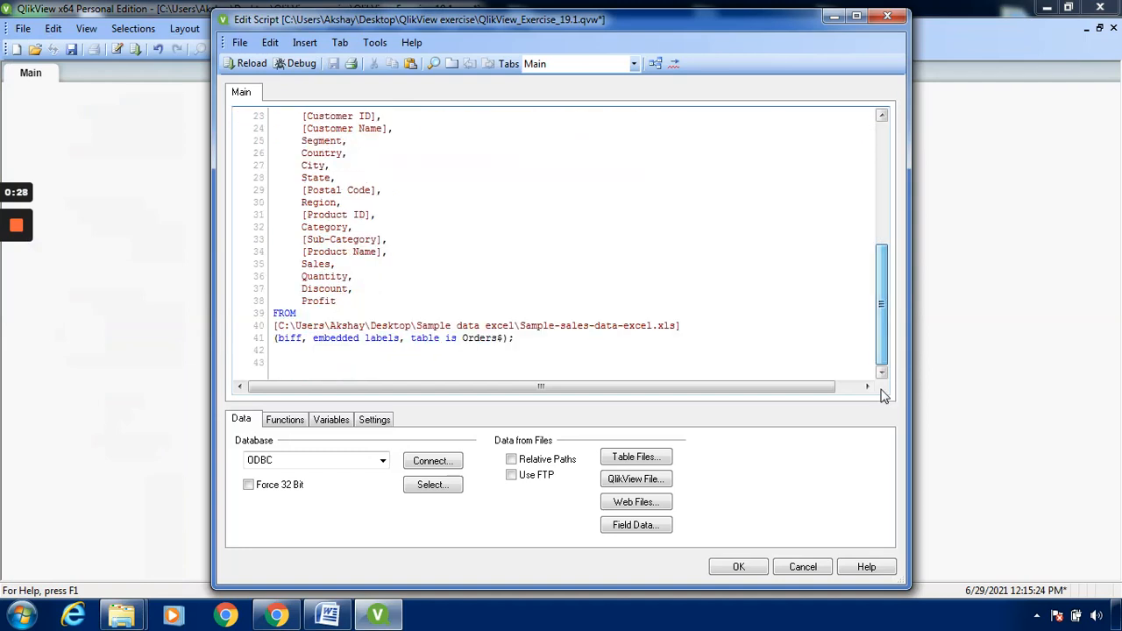
{"action": "left_click", "coordinate": [803, 566]}
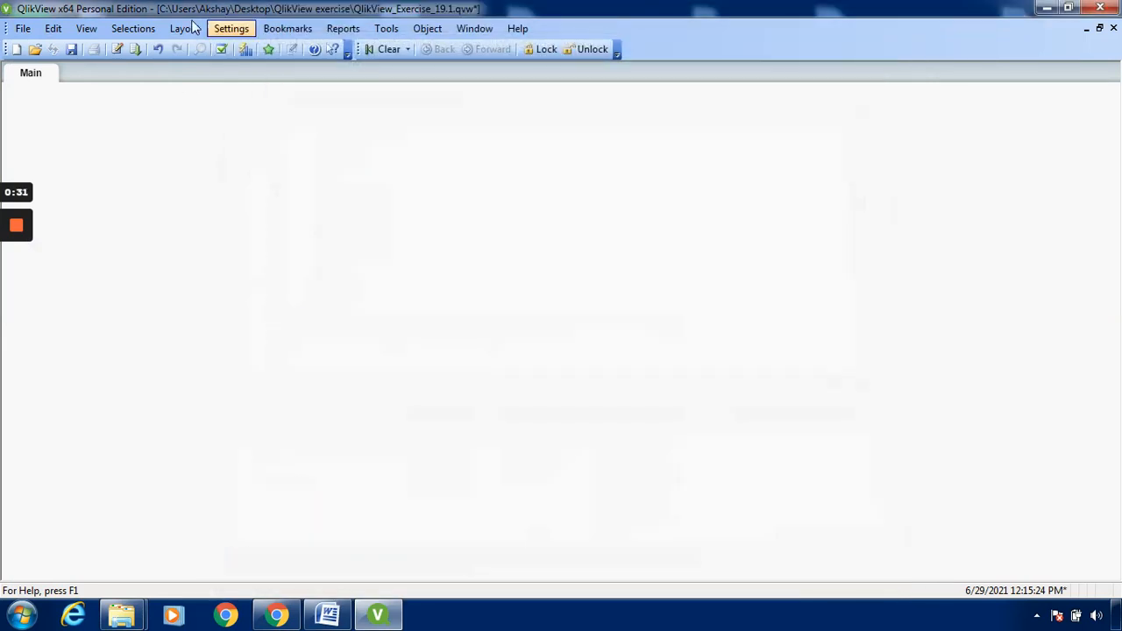
{"action": "left_click", "coordinate": [136, 49]}
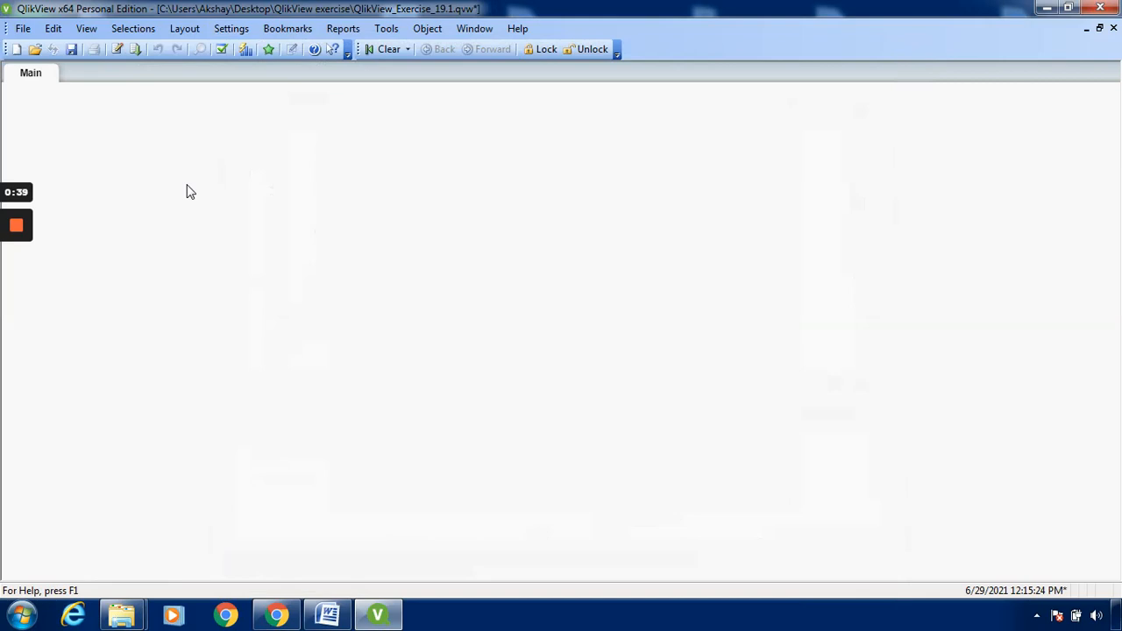
Create a new combo chart on the Main sheet with the window title "Regionwise Sales and Profit"
{"action": "right_click", "coordinate": [596, 225]}
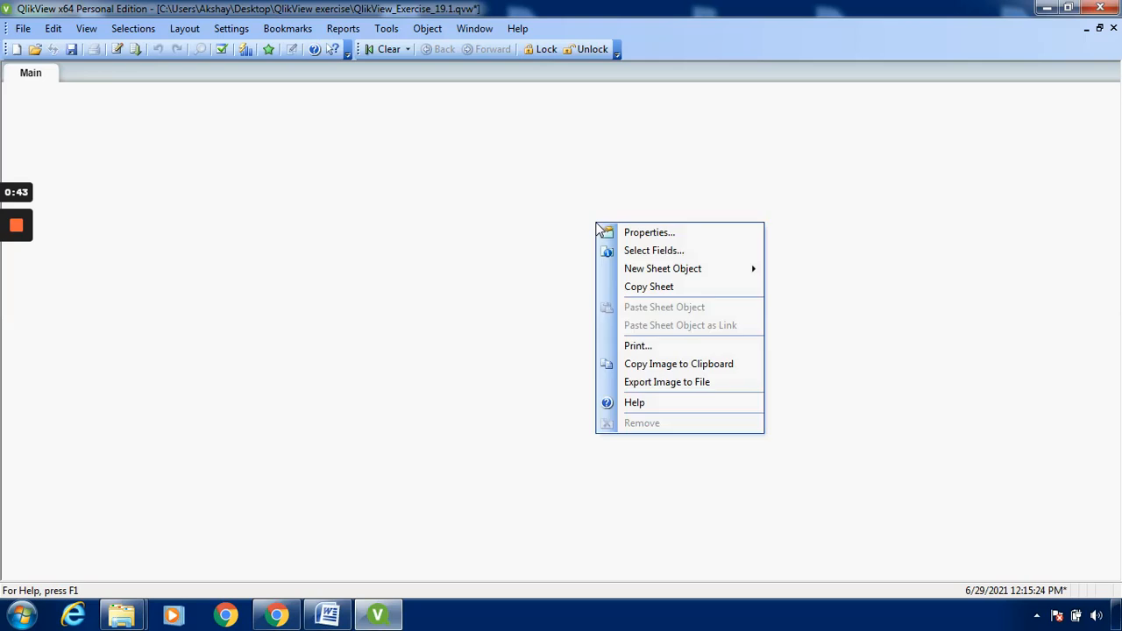
{"action": "mouse_move", "coordinate": [653, 276]}
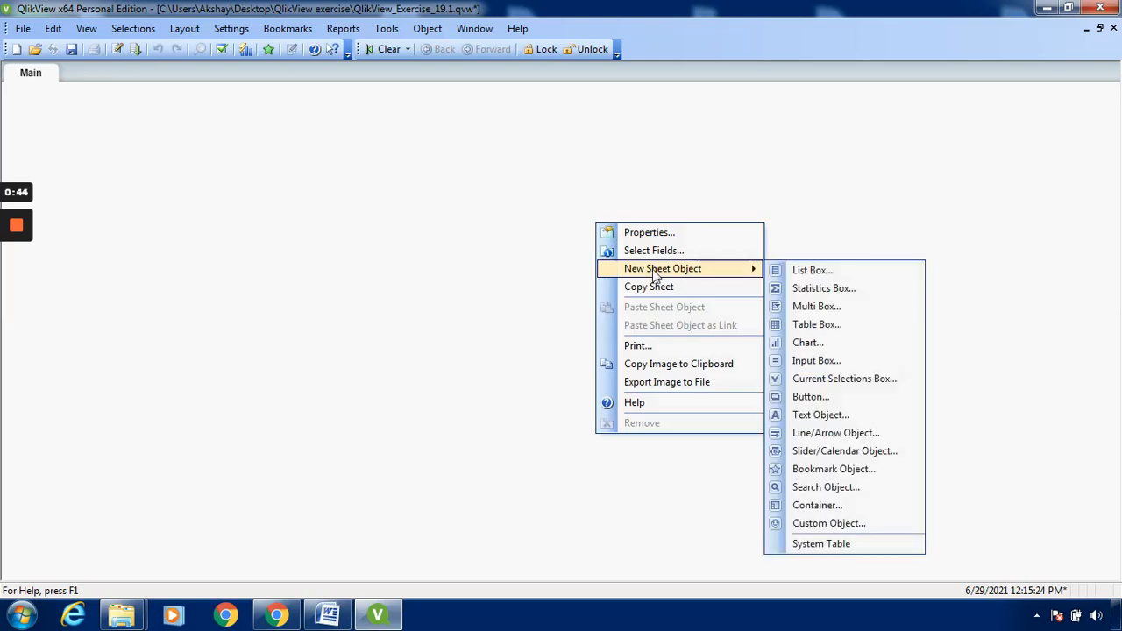
{"action": "left_click", "coordinate": [831, 344]}
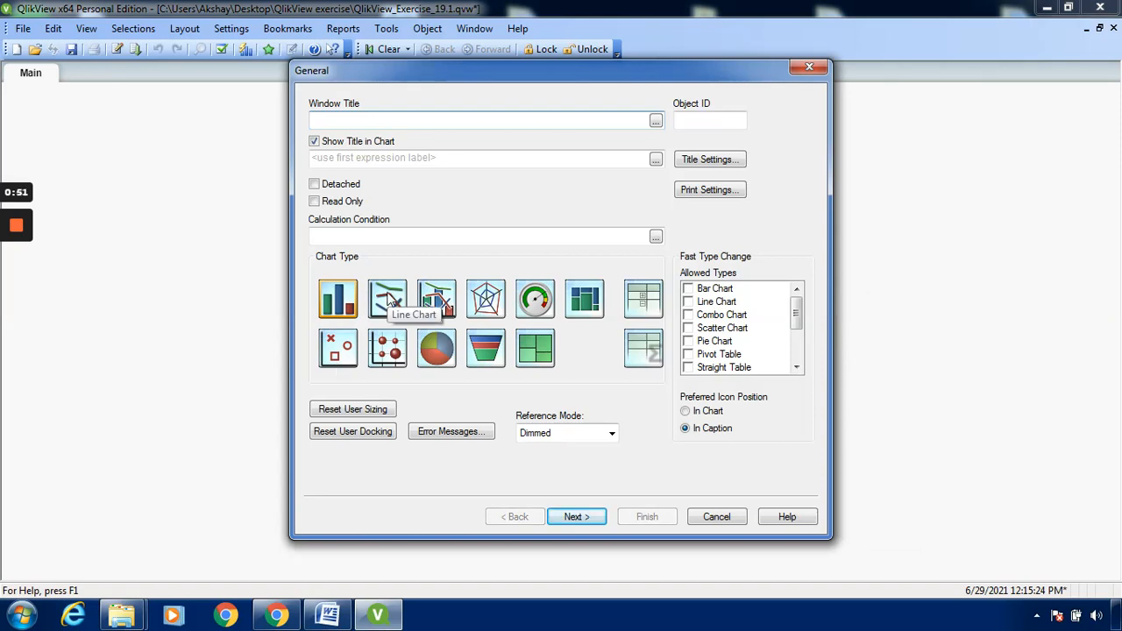
{"action": "left_click", "coordinate": [446, 307]}
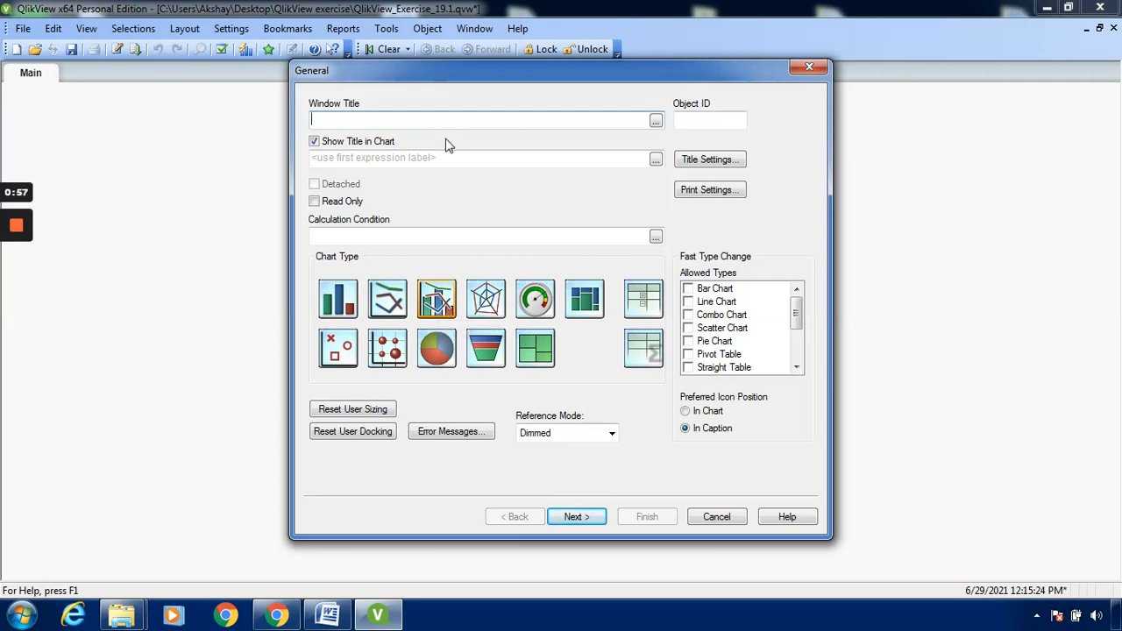
{"action": "type", "text": "Regionwise  Sales"}
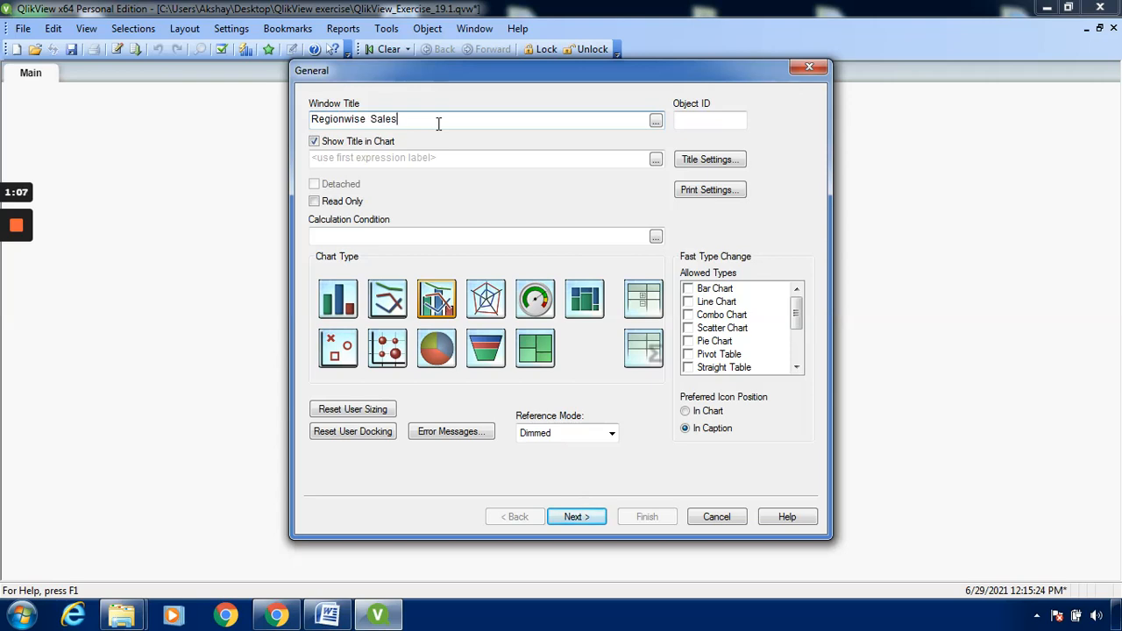
{"action": "type", "text": " and Profit"}
{"action": "left_click", "coordinate": [578, 518]}
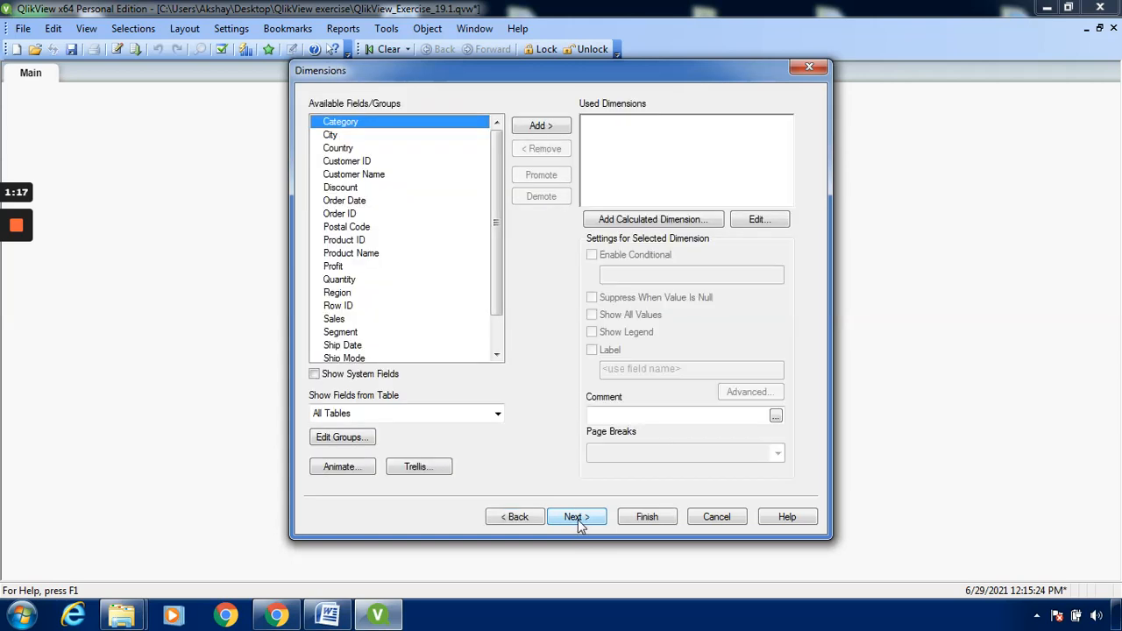
Use Region and City as the chart's dimensions and limit the available fields to the Orders$ table
{"action": "left_click", "coordinate": [337, 295]}
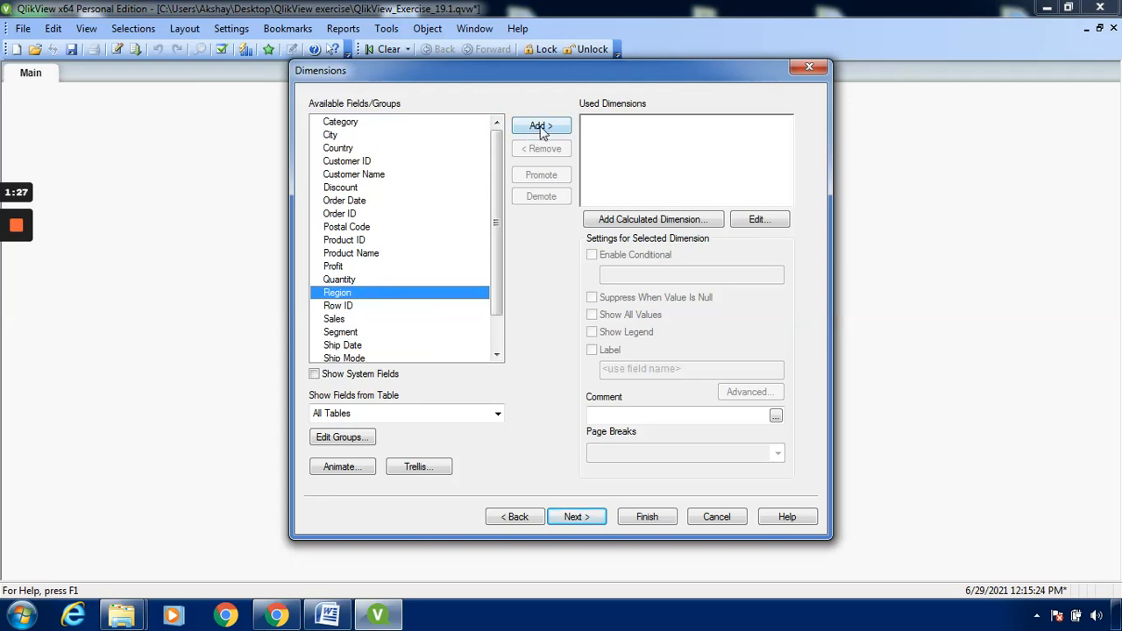
{"action": "left_click", "coordinate": [537, 126]}
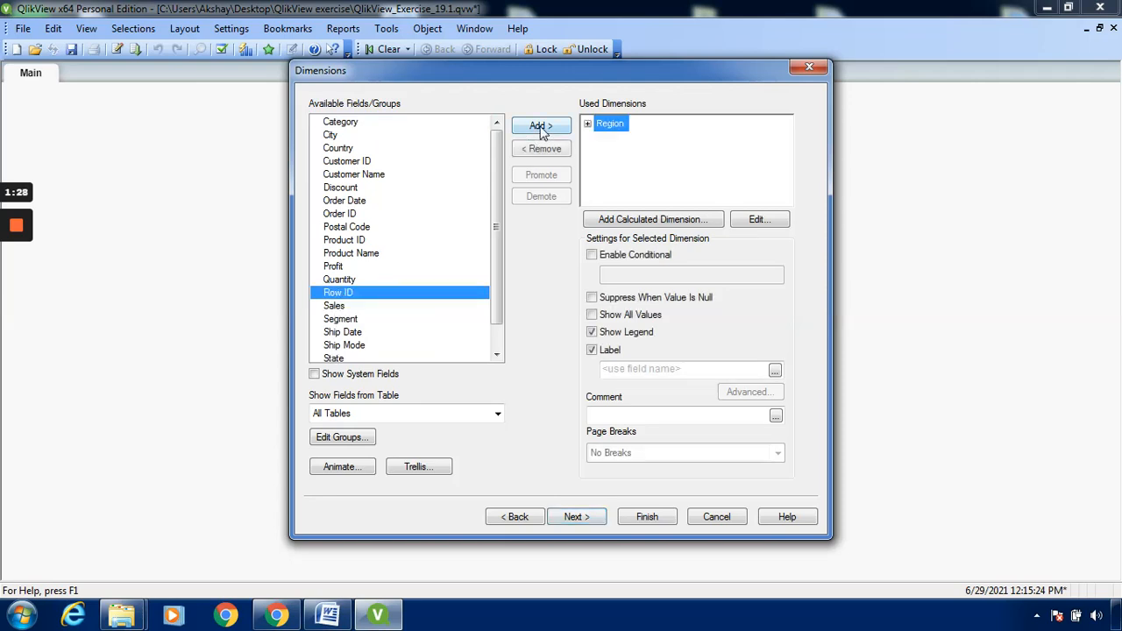
{"action": "left_click", "coordinate": [338, 136]}
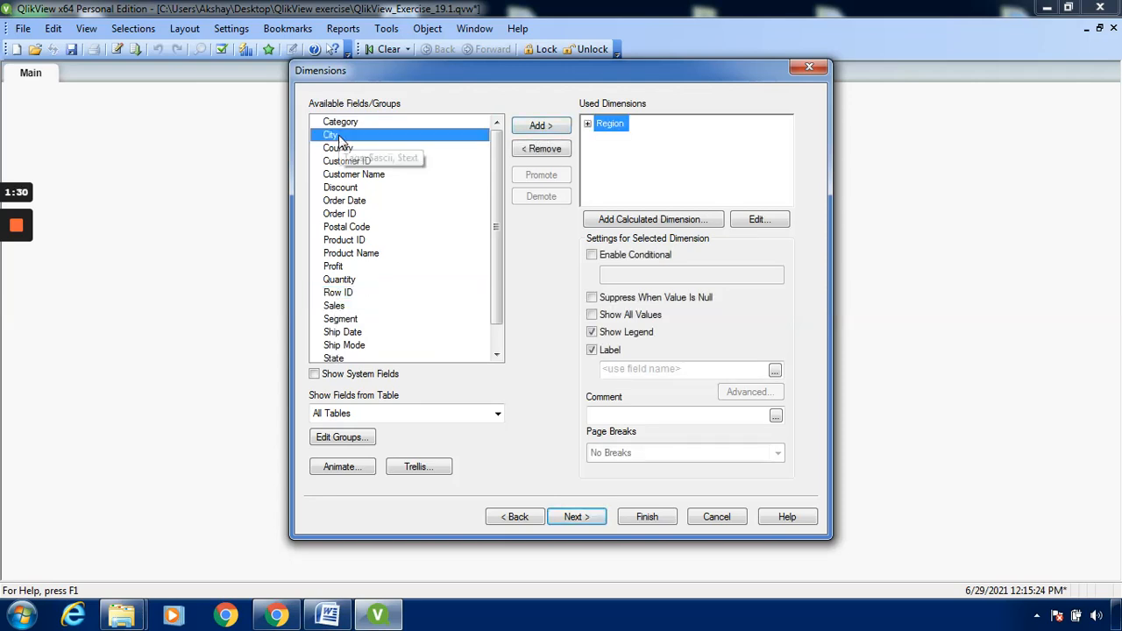
{"action": "left_click", "coordinate": [537, 127]}
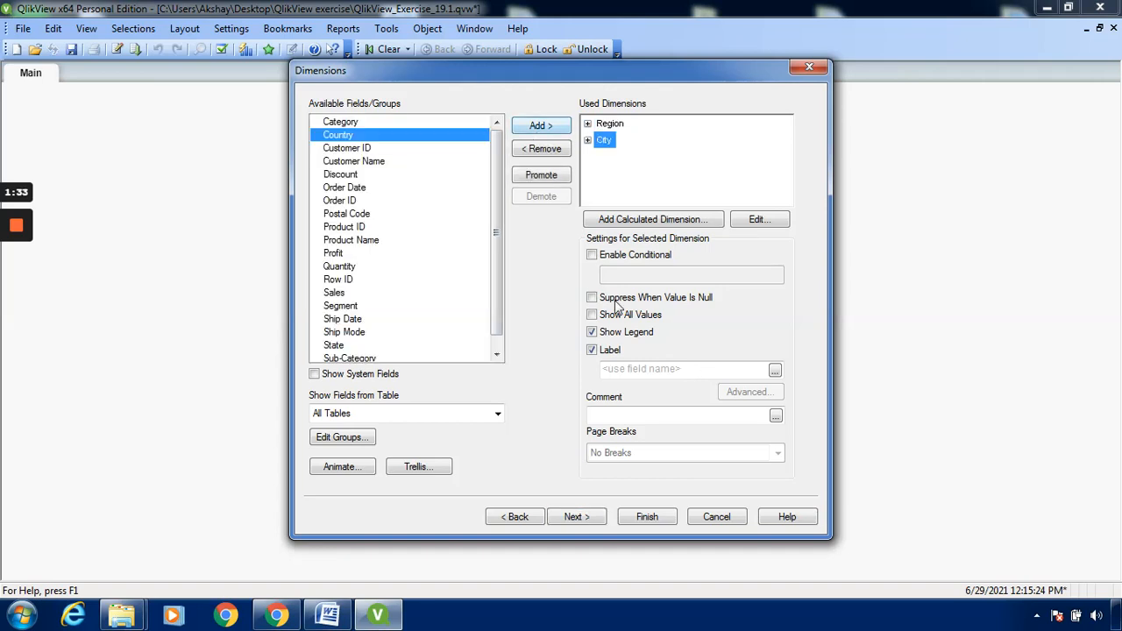
{"action": "left_click", "coordinate": [489, 416]}
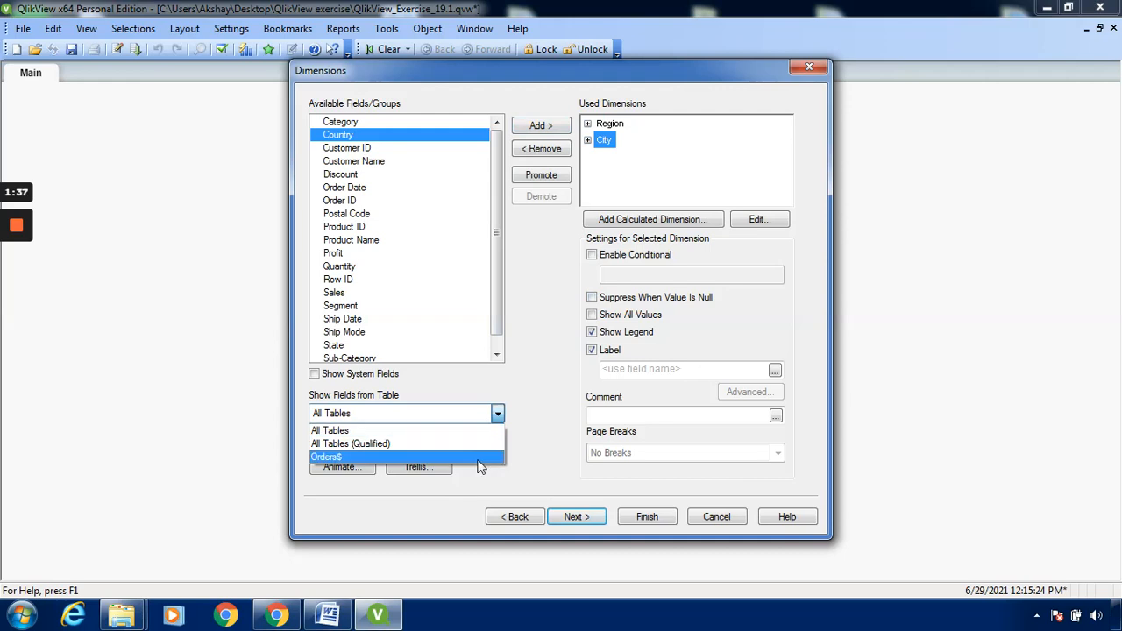
{"action": "left_click", "coordinate": [478, 460]}
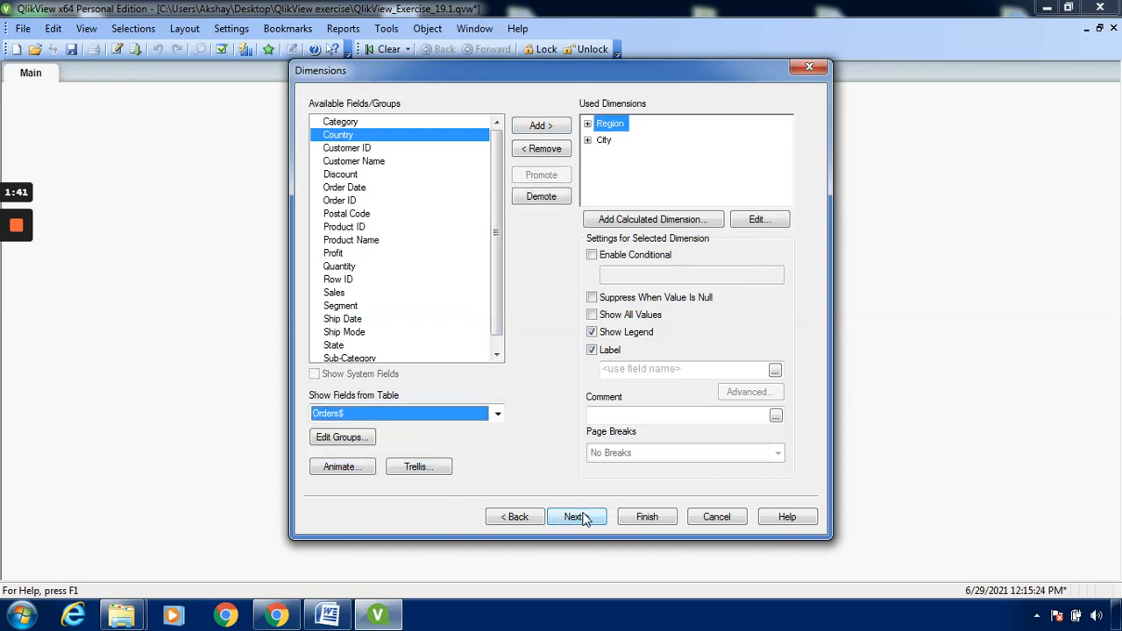
{"action": "left_click", "coordinate": [578, 517]}
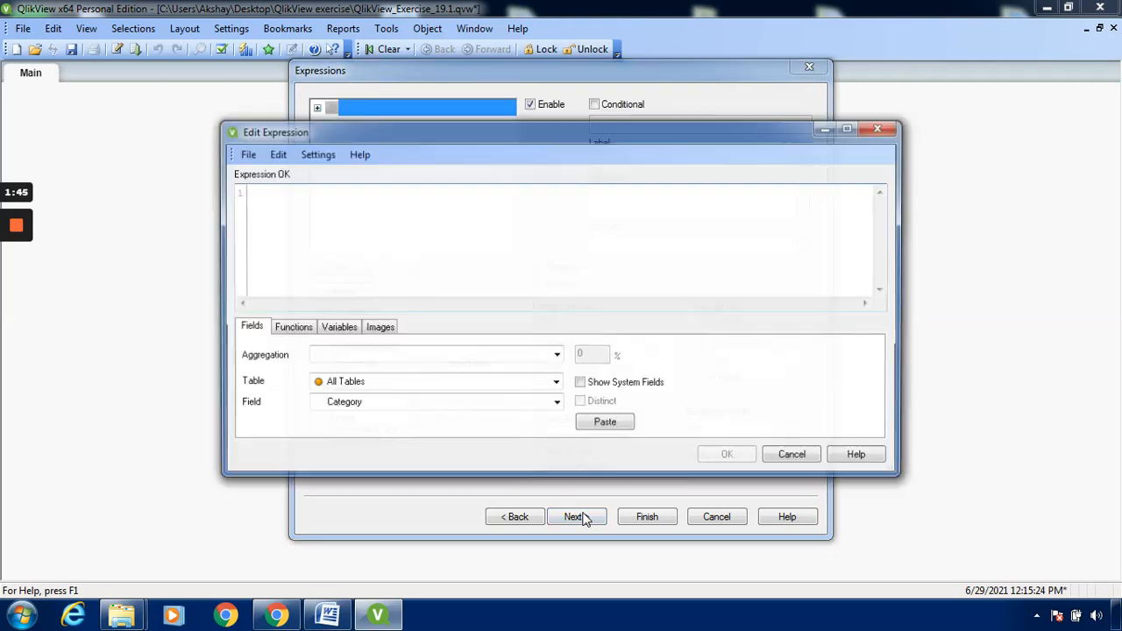
Define the chart's first expression as Sum (Sales), using the Sales field from the Orders$ table
{"action": "left_click", "coordinate": [557, 357]}
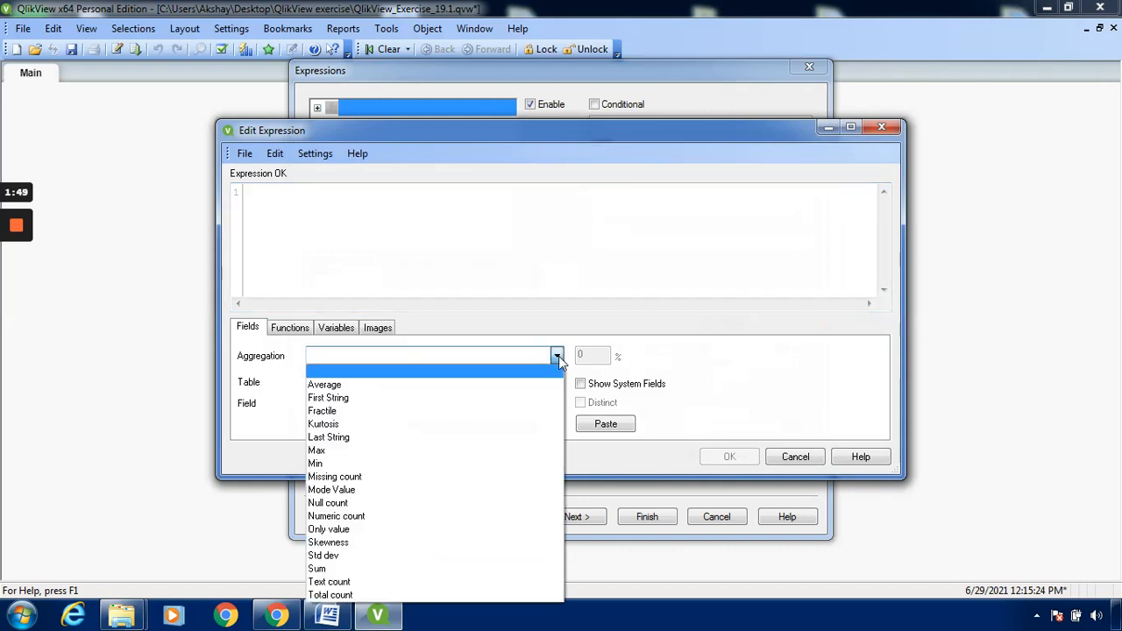
{"action": "left_click", "coordinate": [358, 569]}
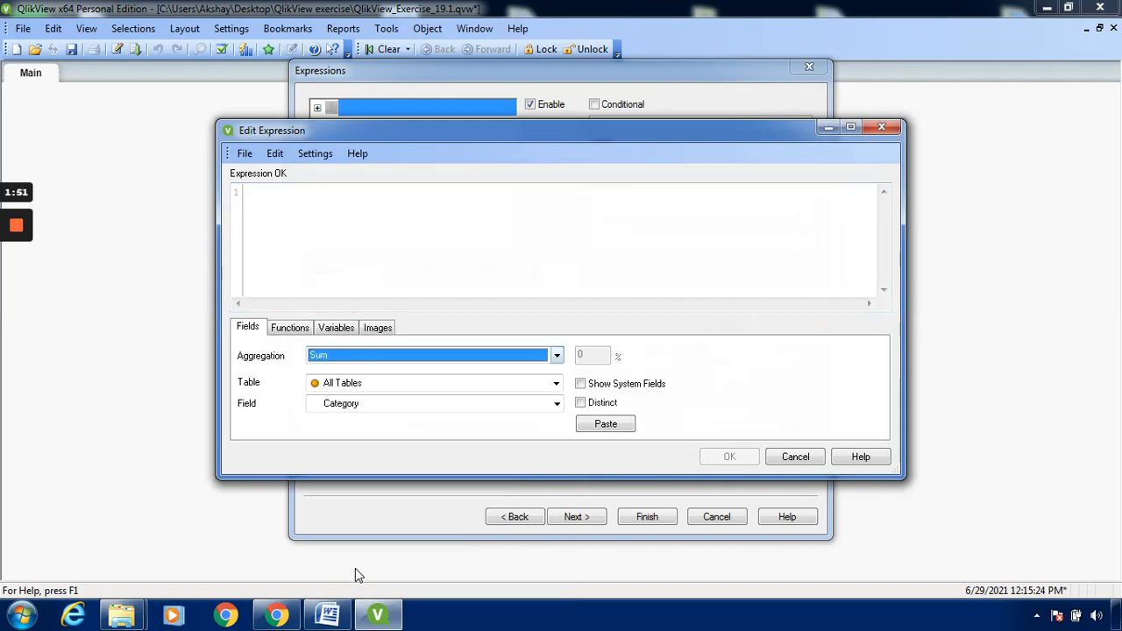
{"action": "left_click", "coordinate": [555, 384]}
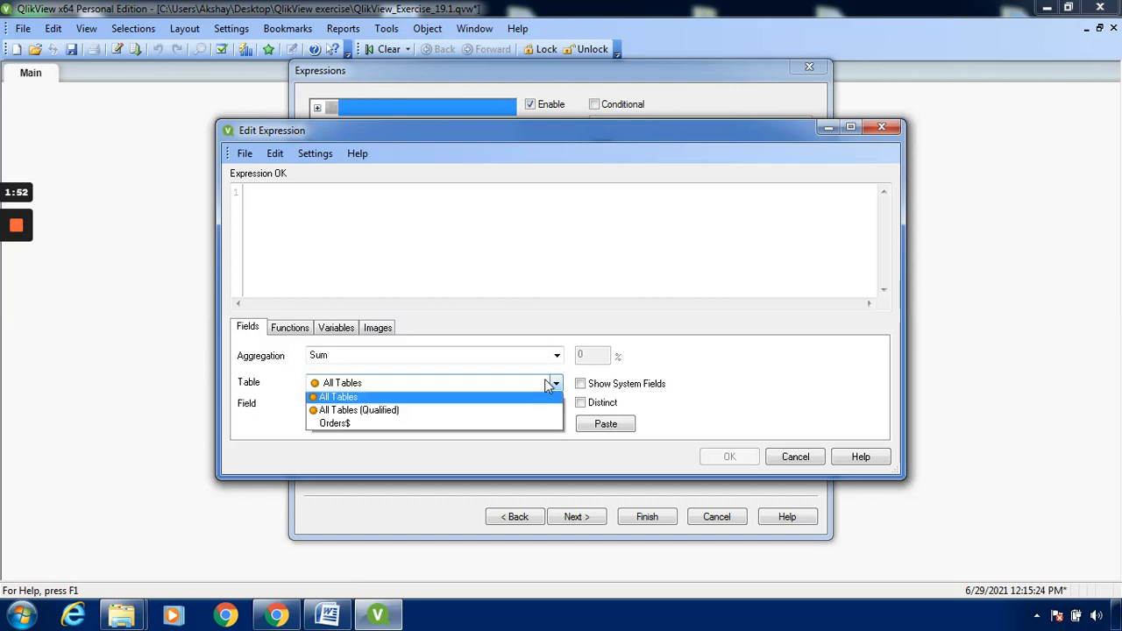
{"action": "left_click", "coordinate": [473, 426]}
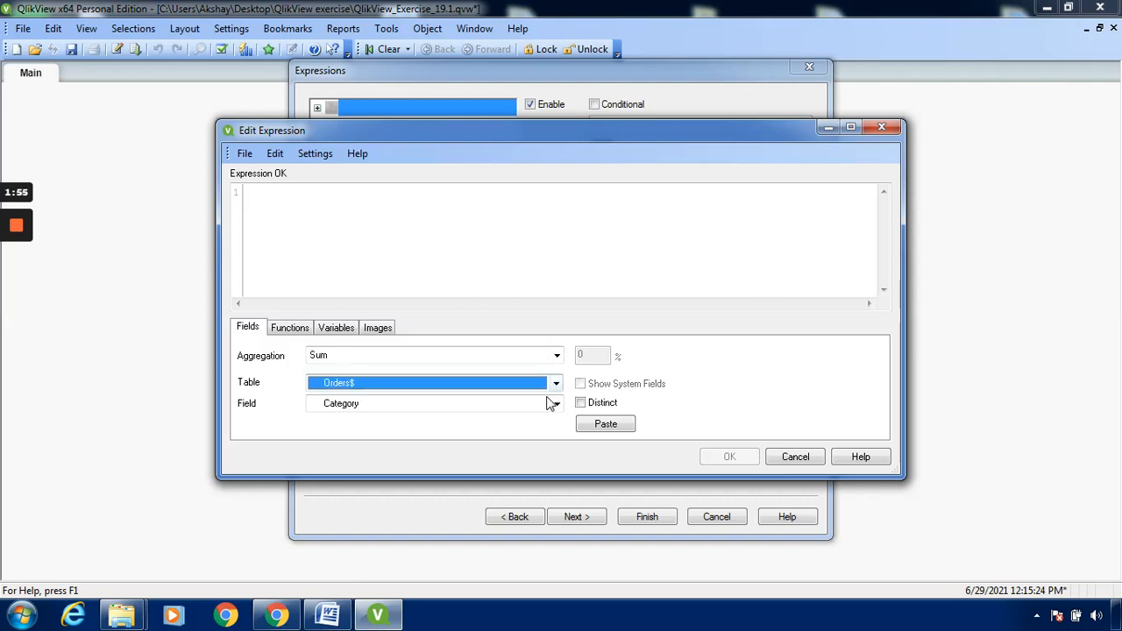
{"action": "left_click", "coordinate": [554, 406]}
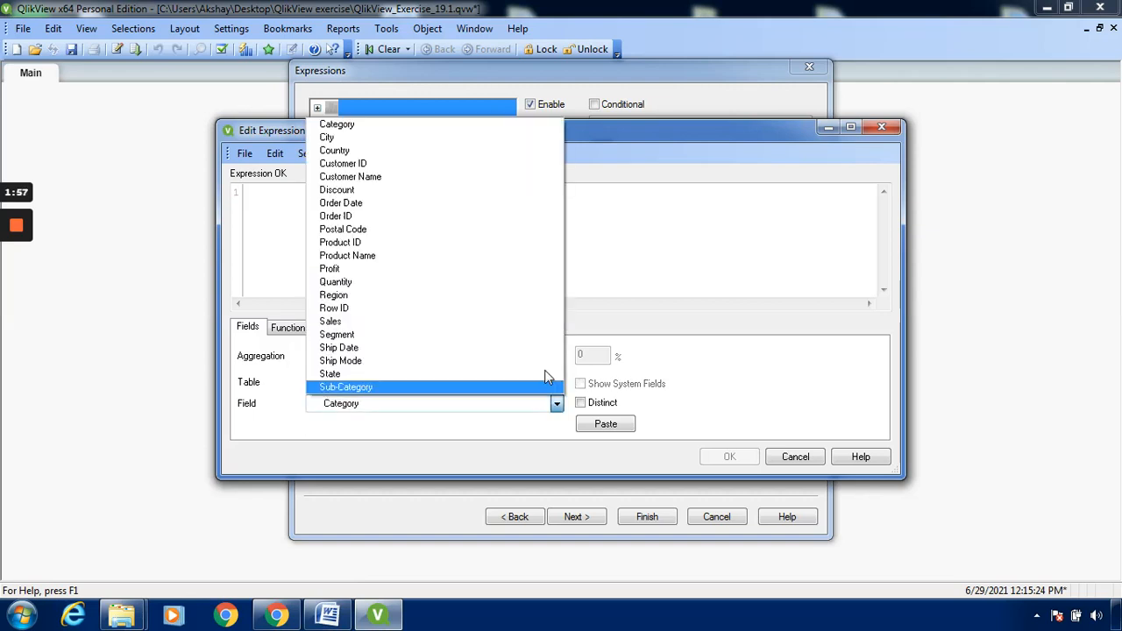
{"action": "left_click", "coordinate": [458, 321]}
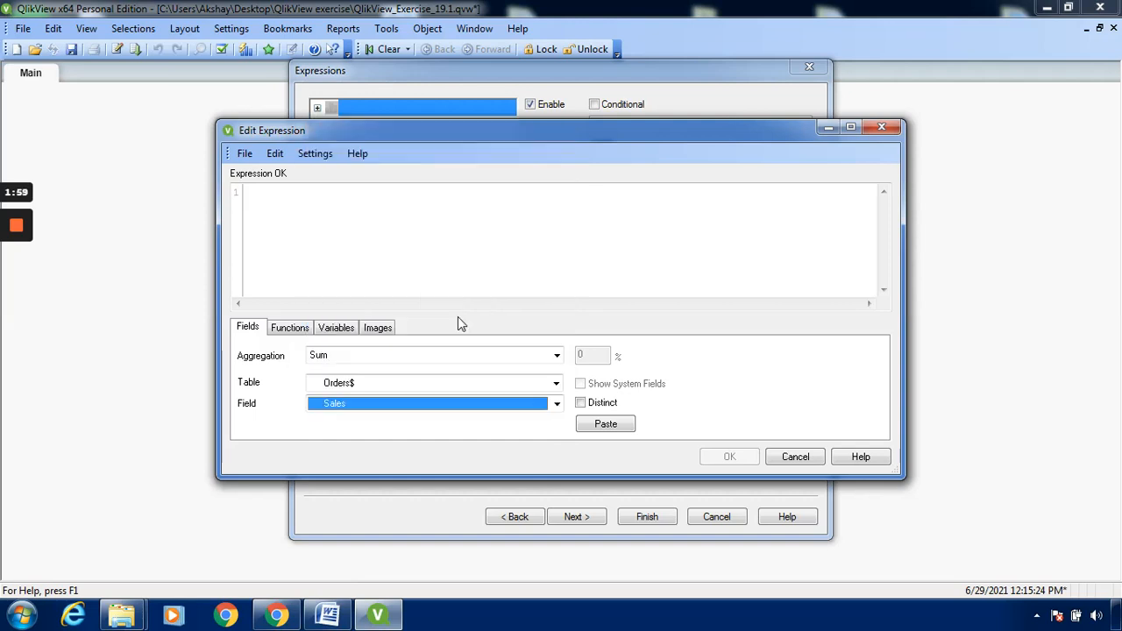
{"action": "left_click", "coordinate": [621, 425]}
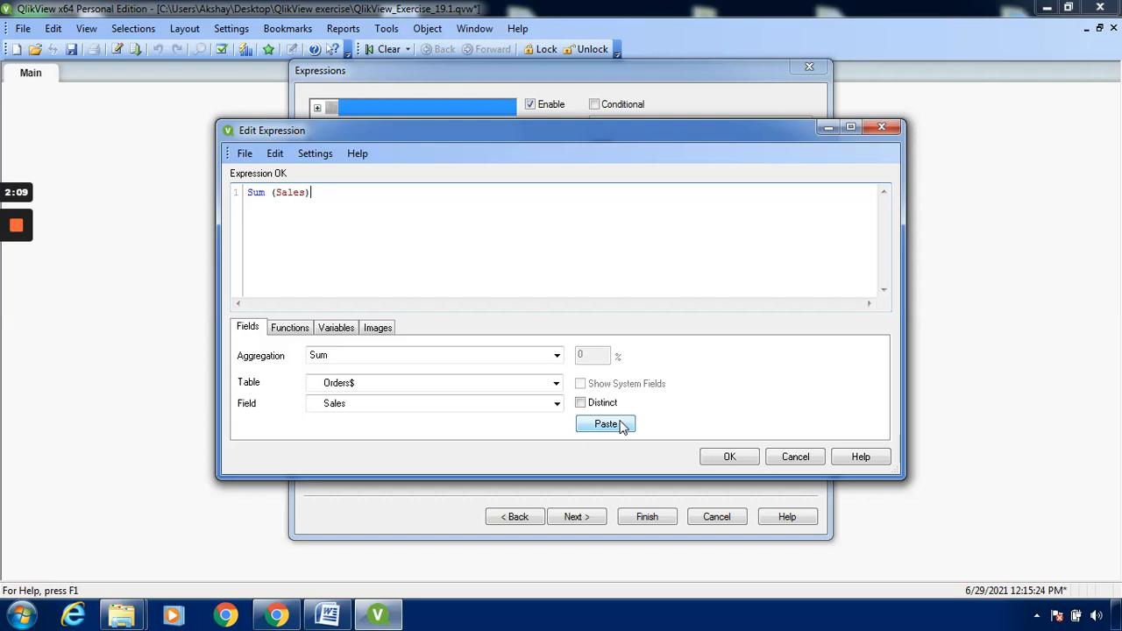
{"action": "left_click", "coordinate": [724, 459]}
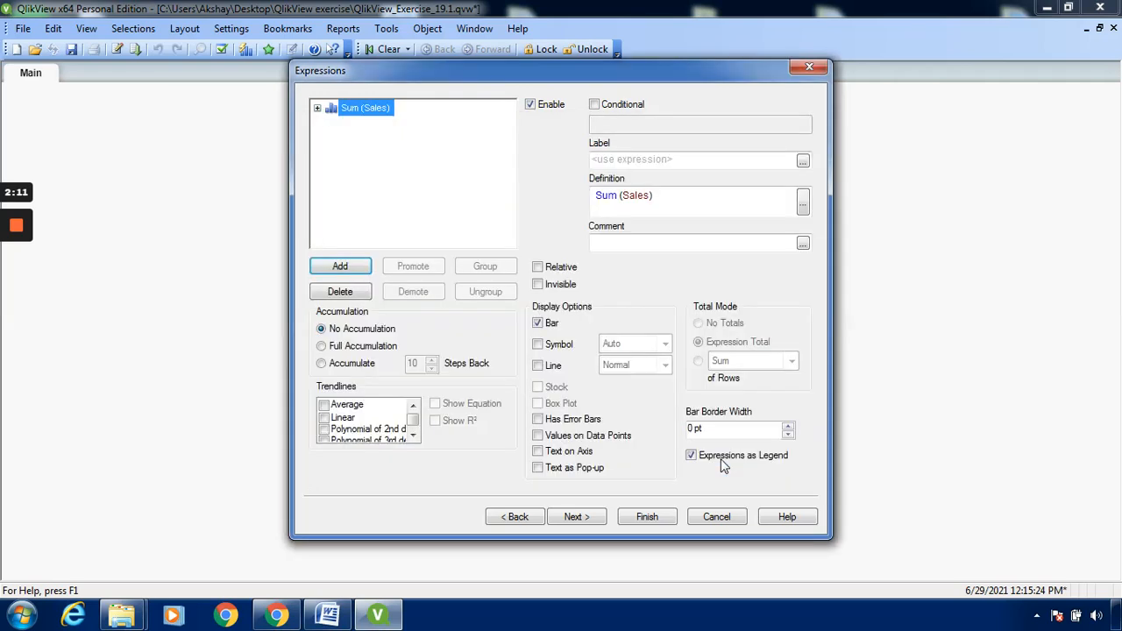
Add a second chart expression, Sum (Profit), using the Profit field from the Orders$ table
{"action": "left_click", "coordinate": [341, 268]}
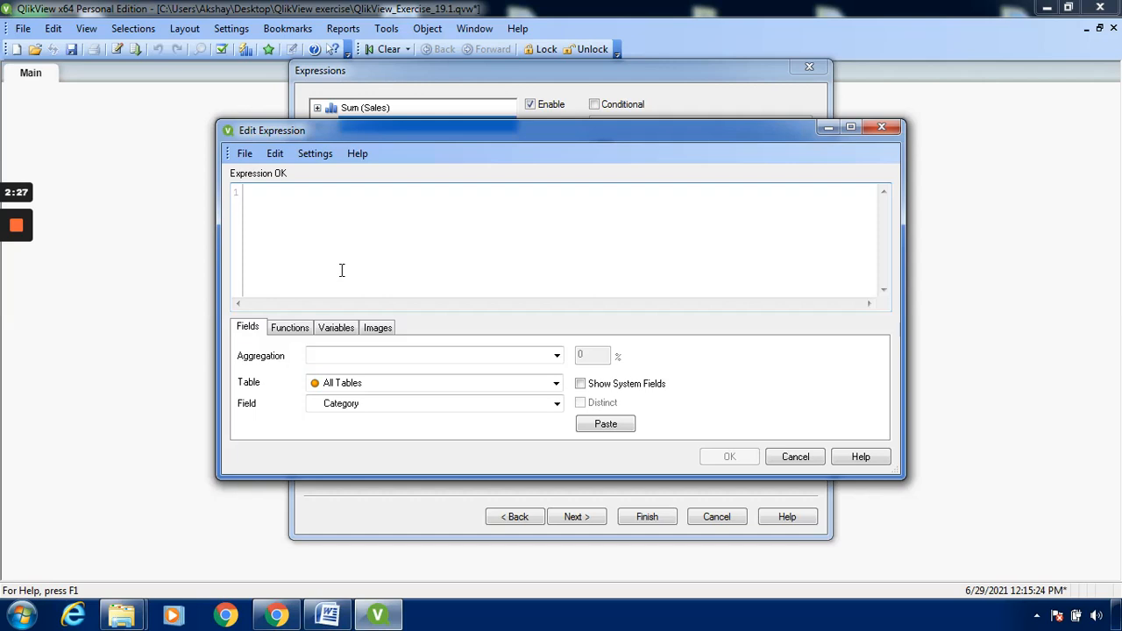
{"action": "left_click", "coordinate": [556, 355]}
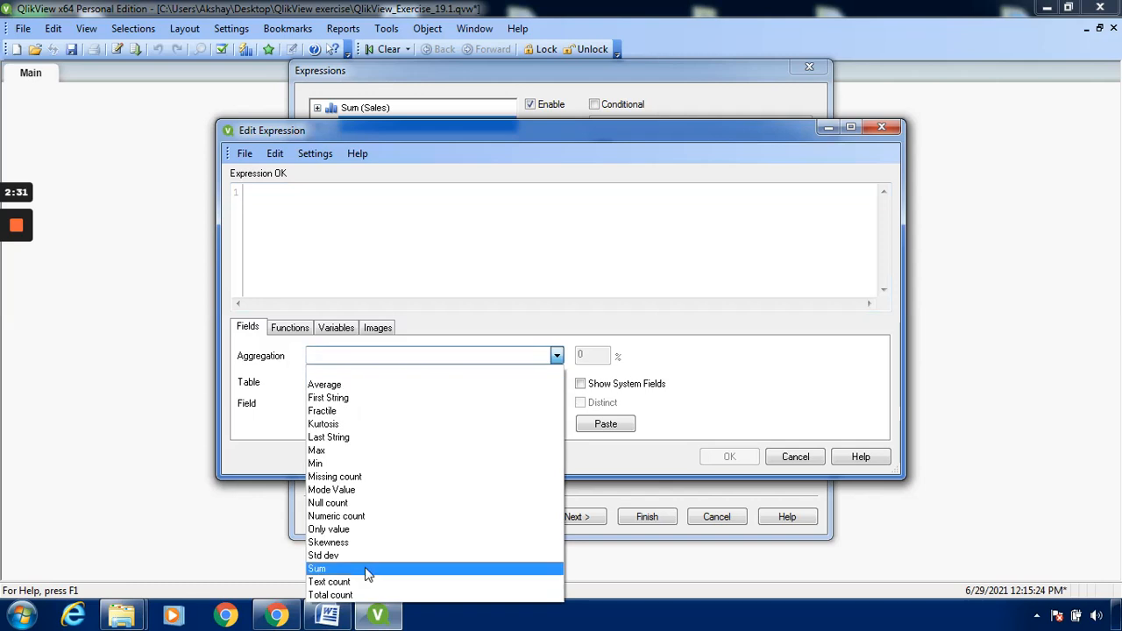
{"action": "left_click", "coordinate": [368, 570]}
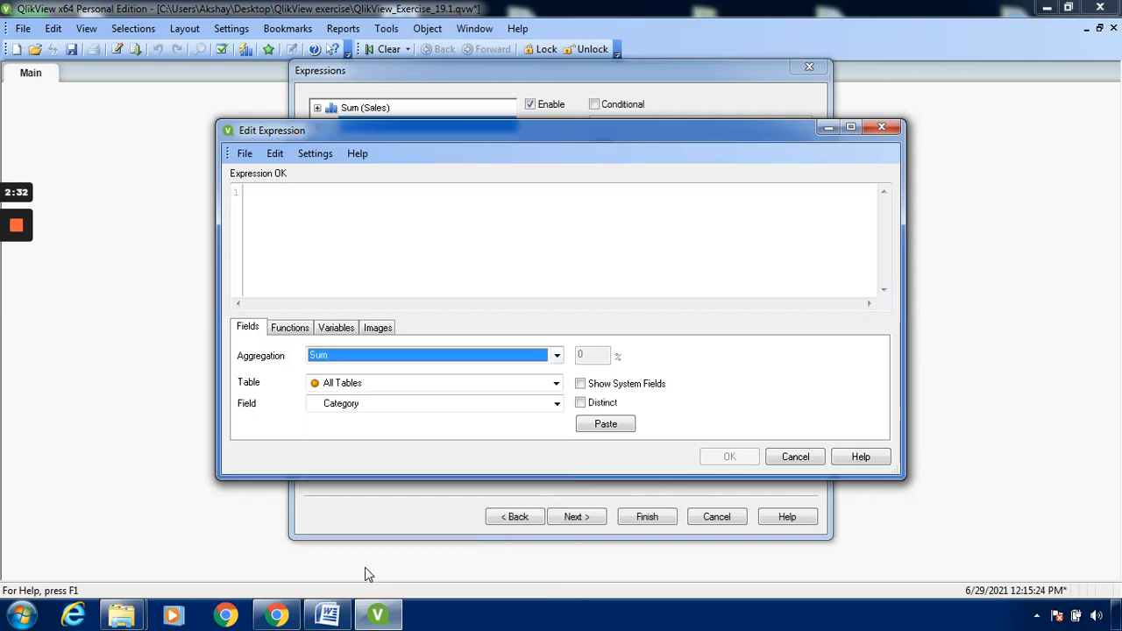
{"action": "left_click", "coordinate": [557, 387]}
{"action": "left_click", "coordinate": [556, 388]}
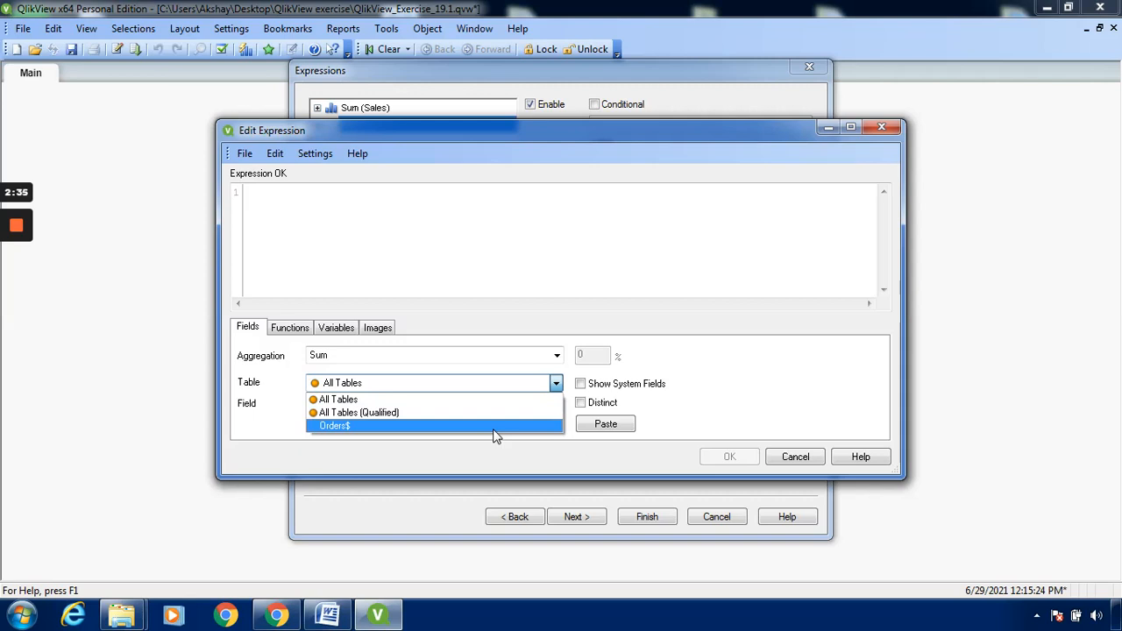
{"action": "left_click", "coordinate": [494, 430]}
{"action": "left_click", "coordinate": [556, 405]}
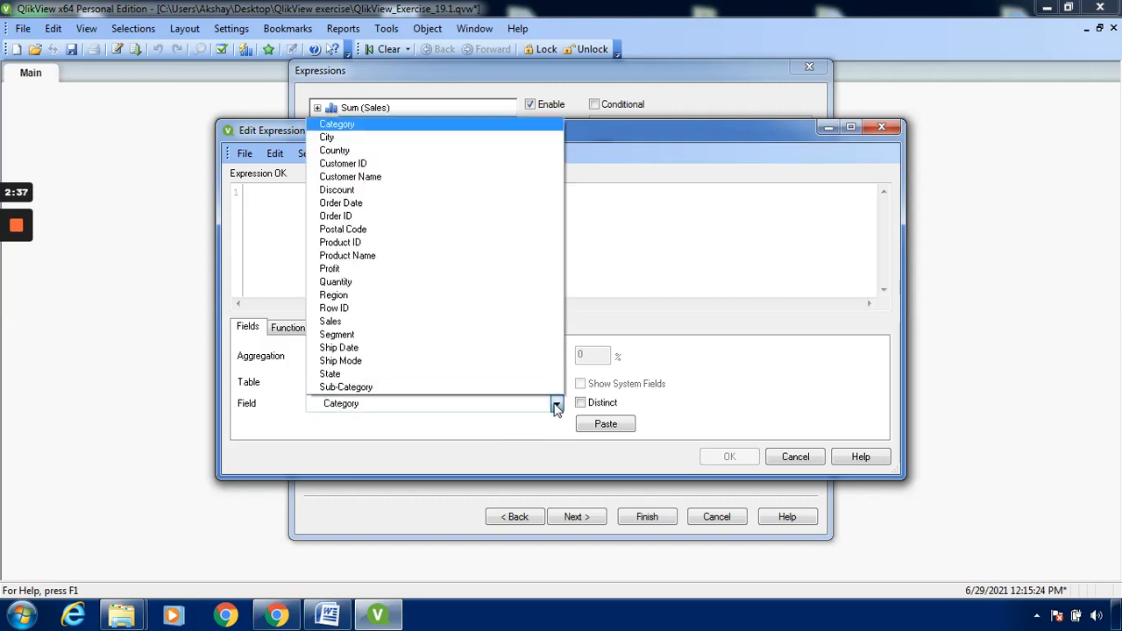
{"action": "left_click", "coordinate": [442, 256]}
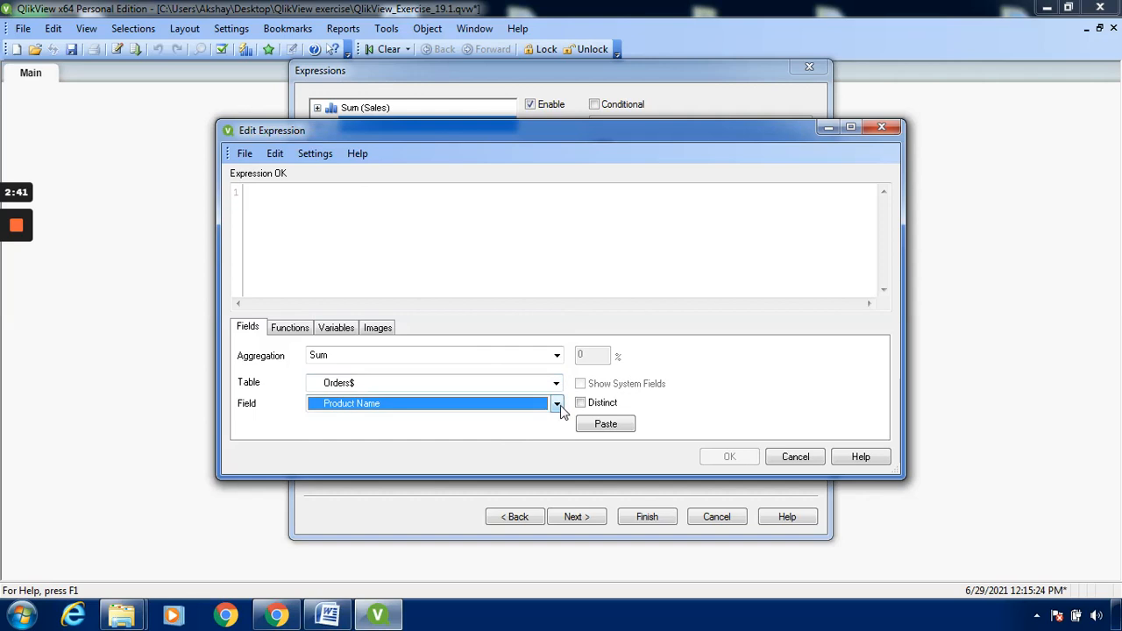
{"action": "left_click", "coordinate": [560, 410]}
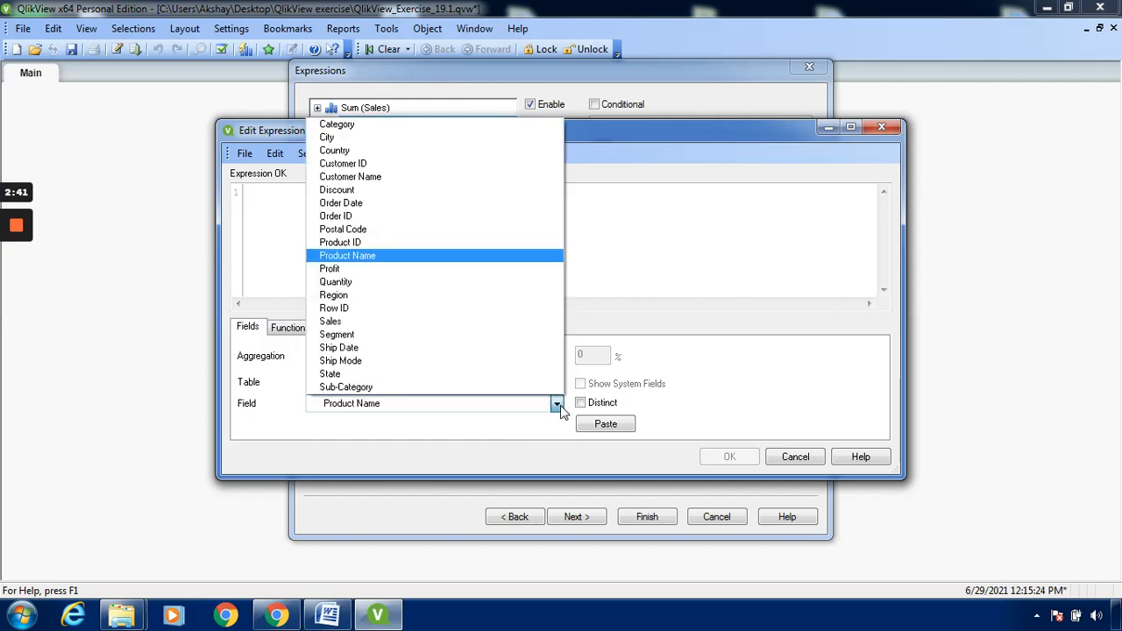
{"action": "left_click", "coordinate": [384, 267]}
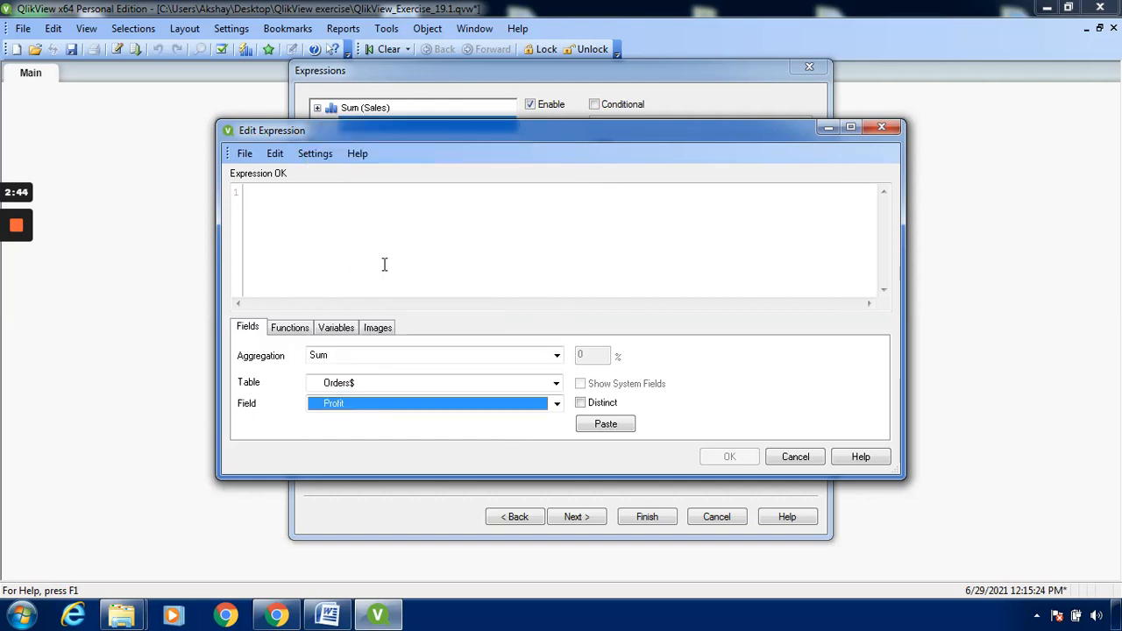
{"action": "left_click", "coordinate": [627, 433]}
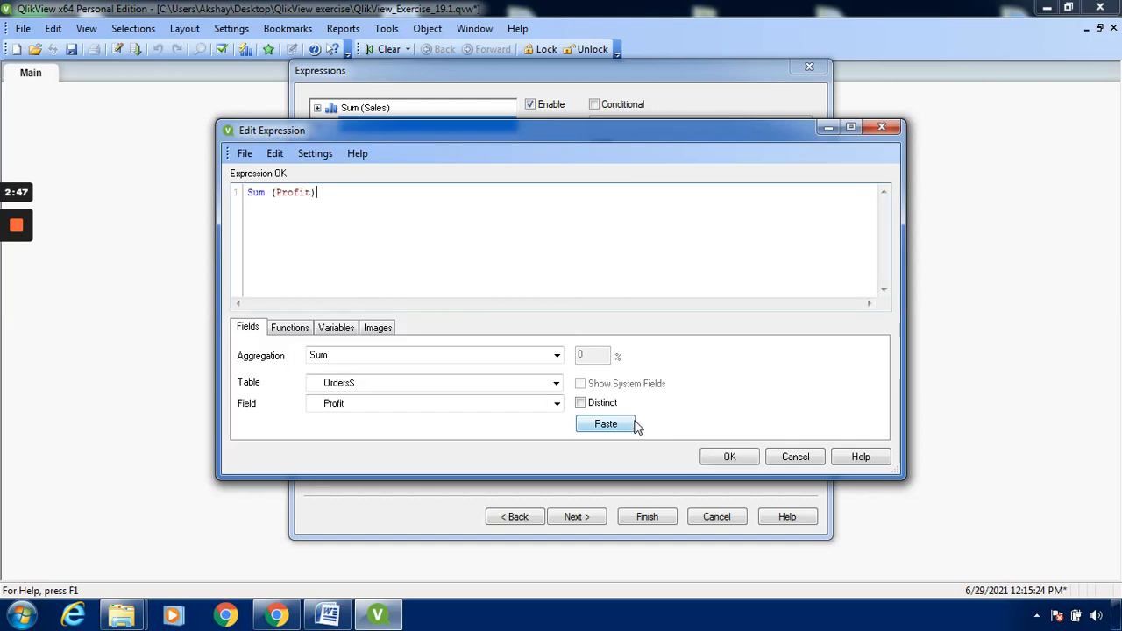
{"action": "left_click", "coordinate": [729, 457]}
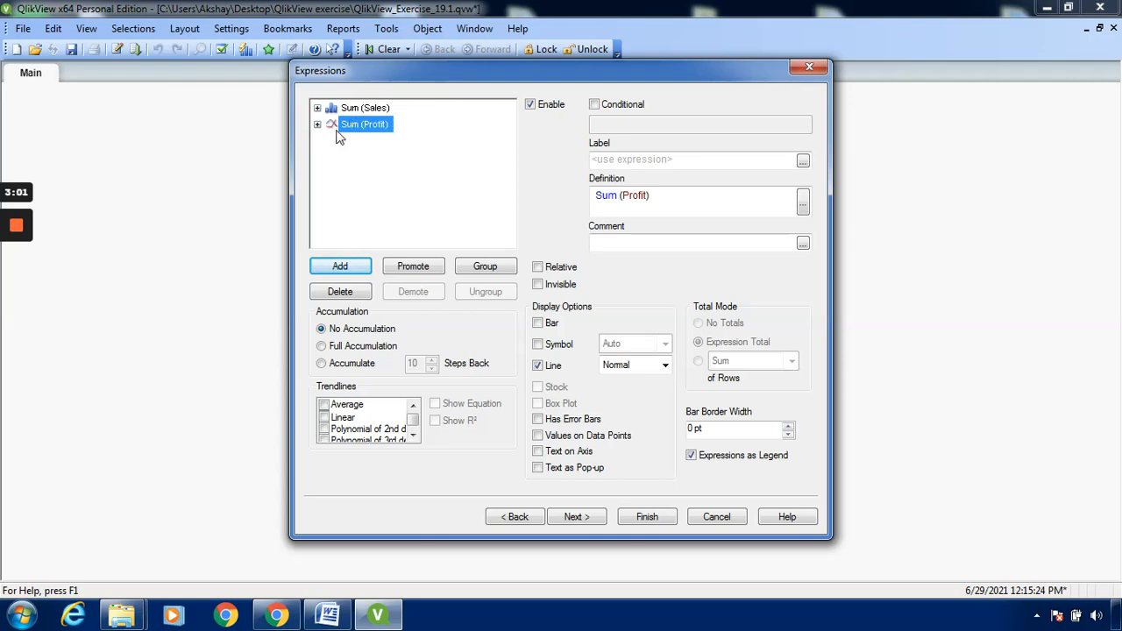
Keep the default sort order and give the combo chart the third look, with gradient-shaded bars
{"action": "left_click", "coordinate": [576, 517]}
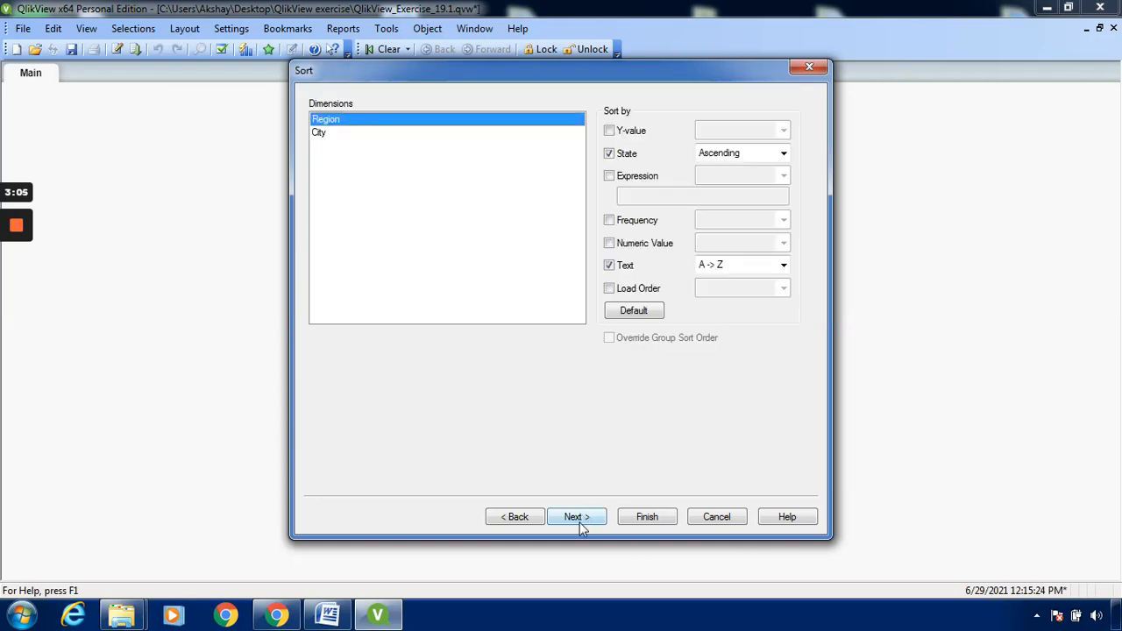
{"action": "left_click", "coordinate": [596, 521]}
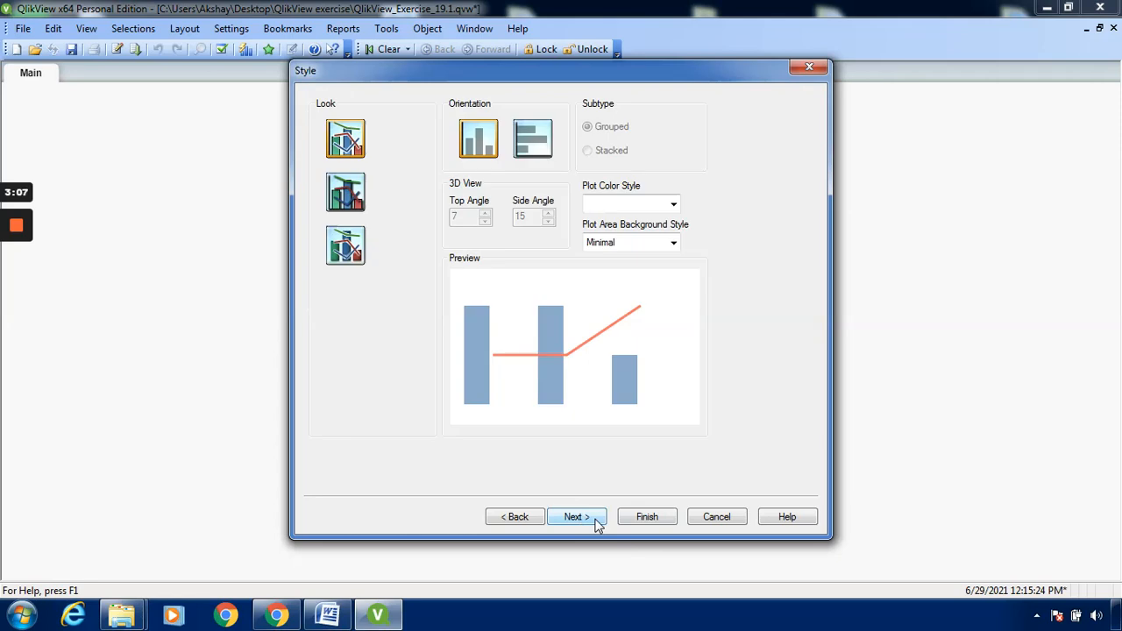
{"action": "left_click", "coordinate": [345, 189]}
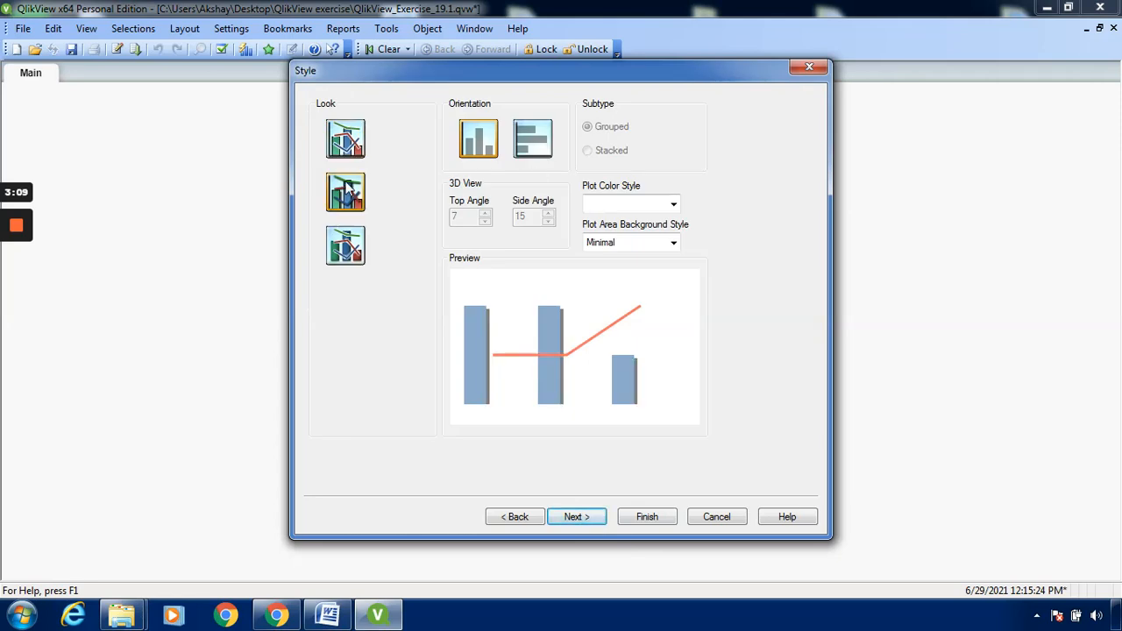
{"action": "left_click", "coordinate": [339, 261]}
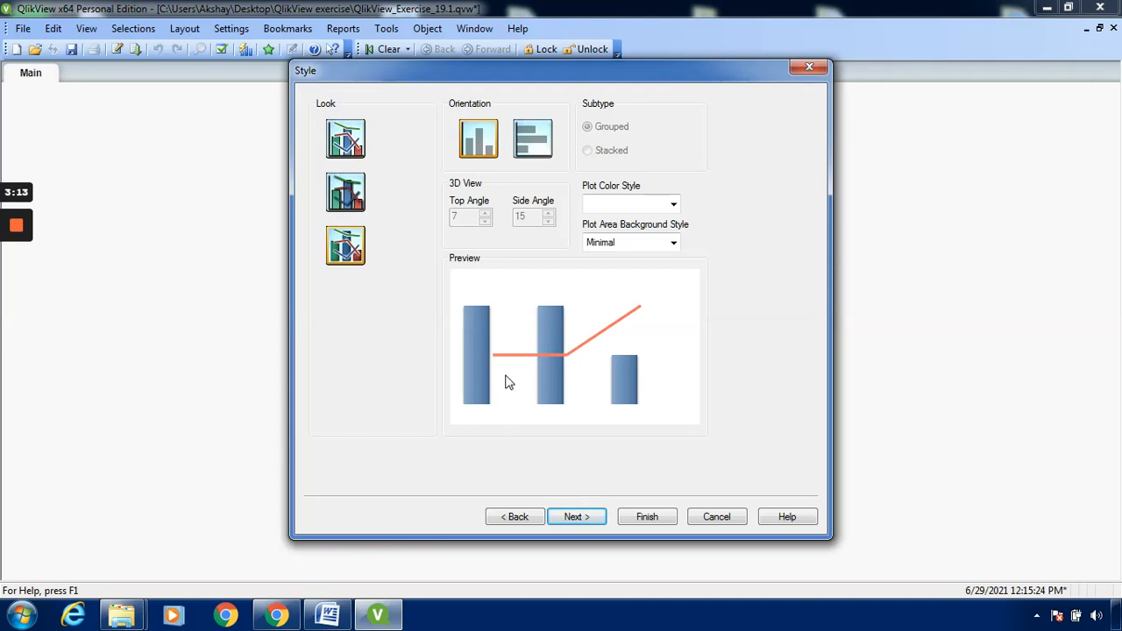
Look through the presentation, axes and color settings, and return to the expressions to enable Values on Data Points for Sum (Profit)
{"action": "left_click", "coordinate": [575, 517]}
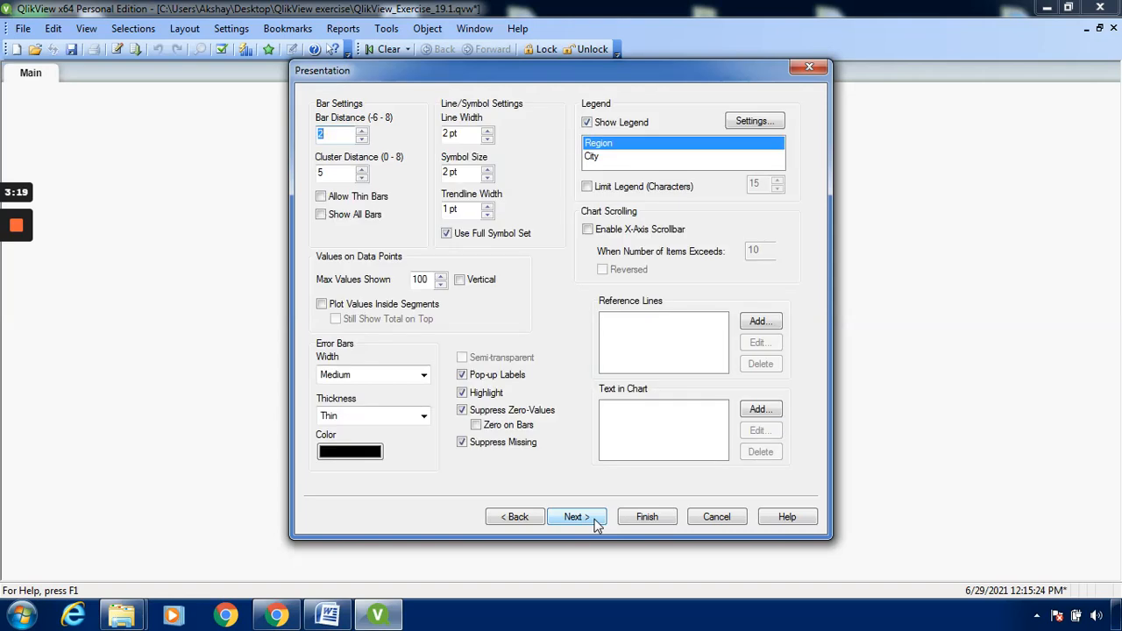
{"action": "left_click", "coordinate": [576, 517]}
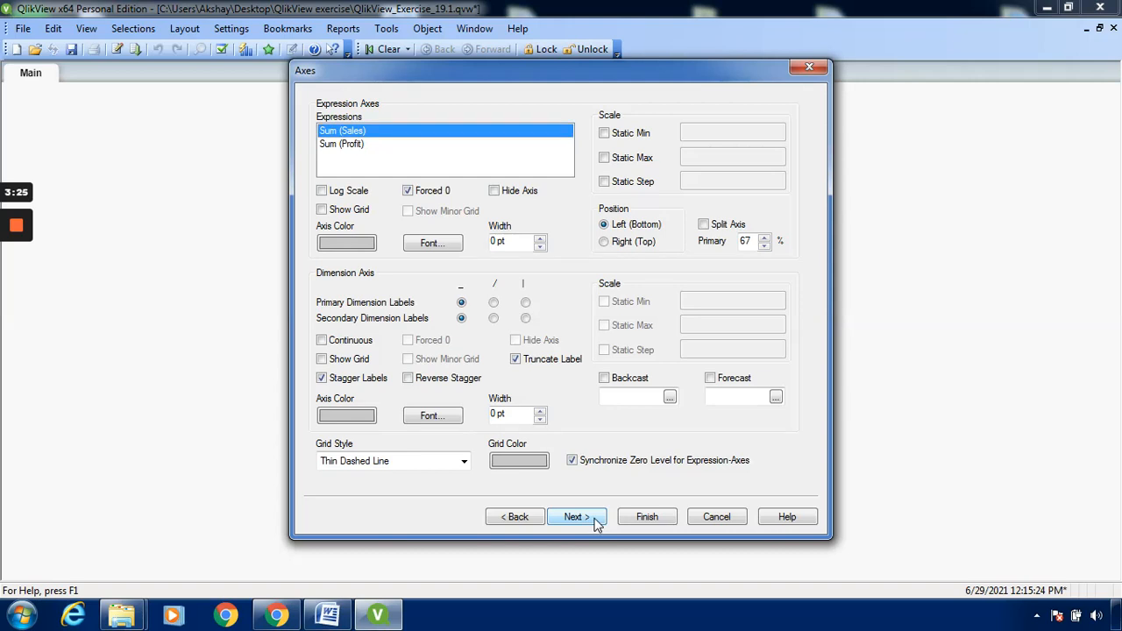
{"action": "left_click", "coordinate": [596, 522]}
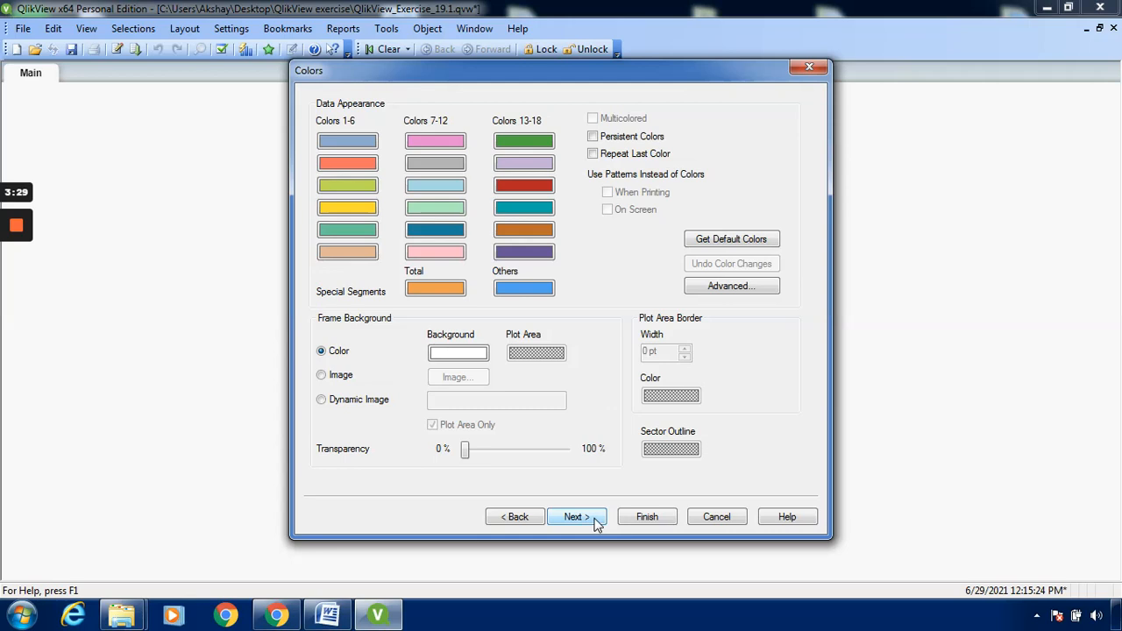
{"action": "left_click", "coordinate": [517, 516]}
{"action": "left_click", "coordinate": [517, 516]}
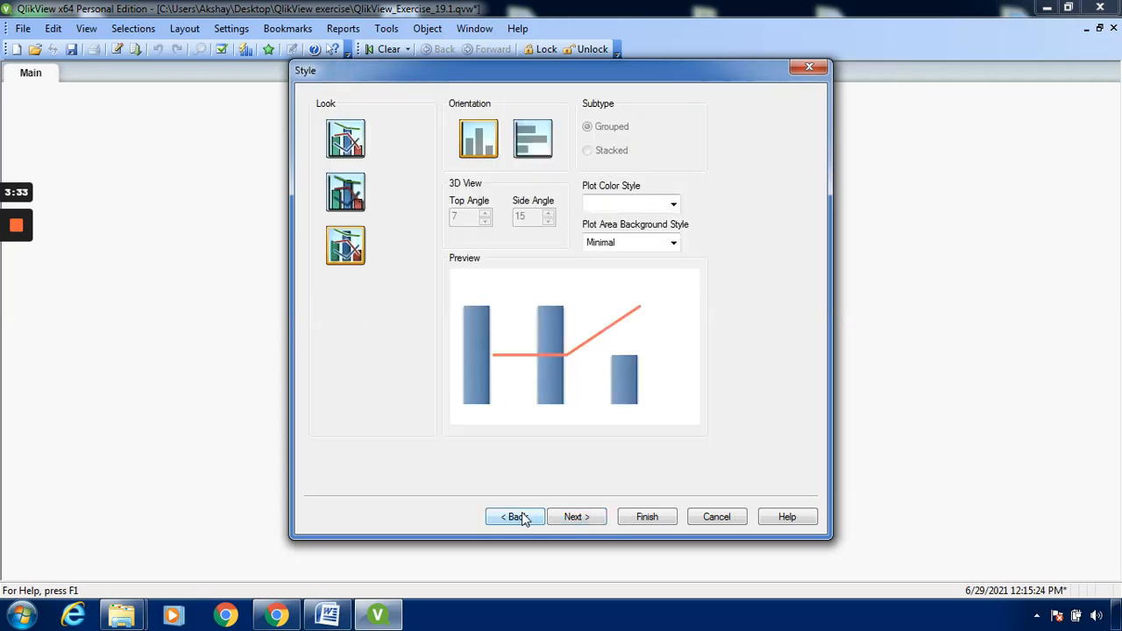
{"action": "left_click", "coordinate": [517, 516]}
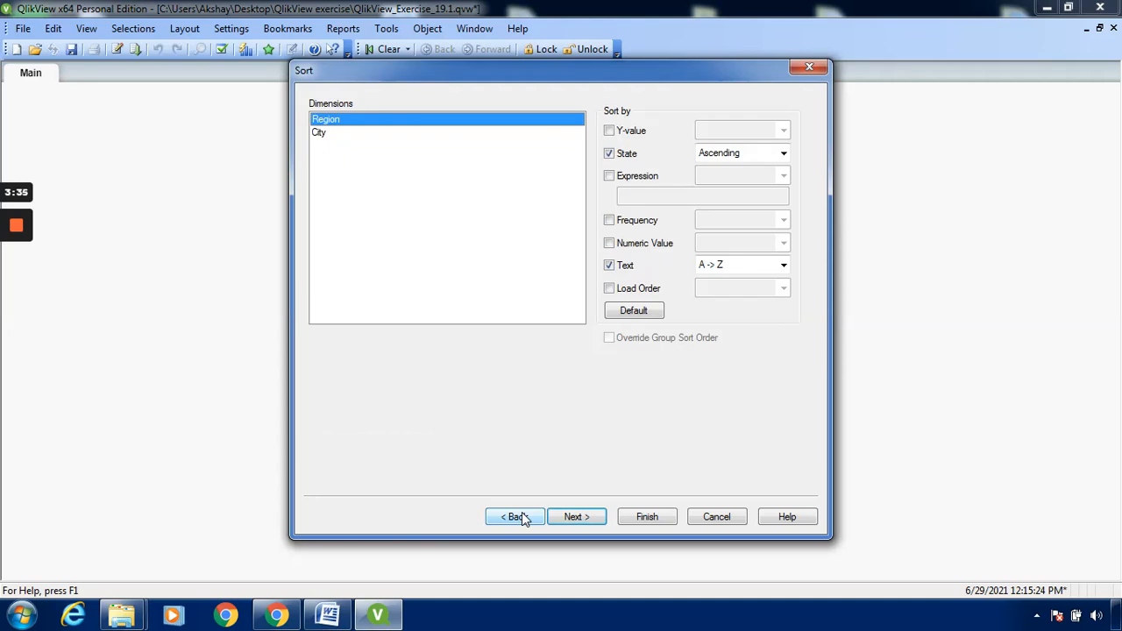
{"action": "left_click", "coordinate": [517, 516]}
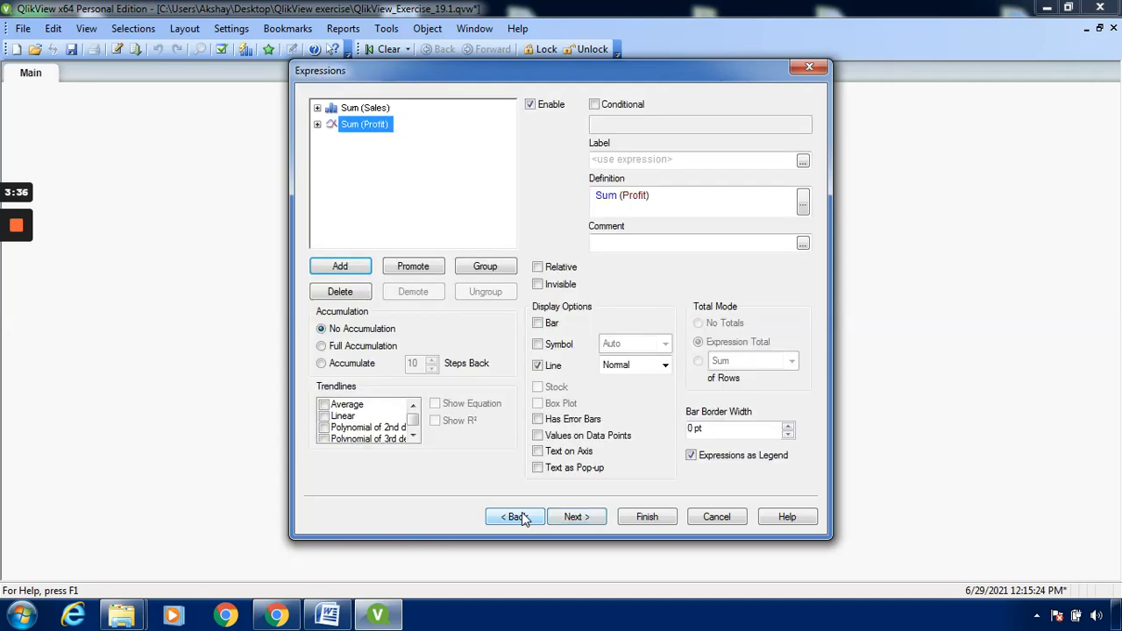
{"action": "left_click", "coordinate": [537, 436]}
Finish the chart with the remaining settings at their defaults and move it left toward the middle of the Main sheet
{"action": "left_click", "coordinate": [578, 520]}
{"action": "left_click", "coordinate": [578, 522]}
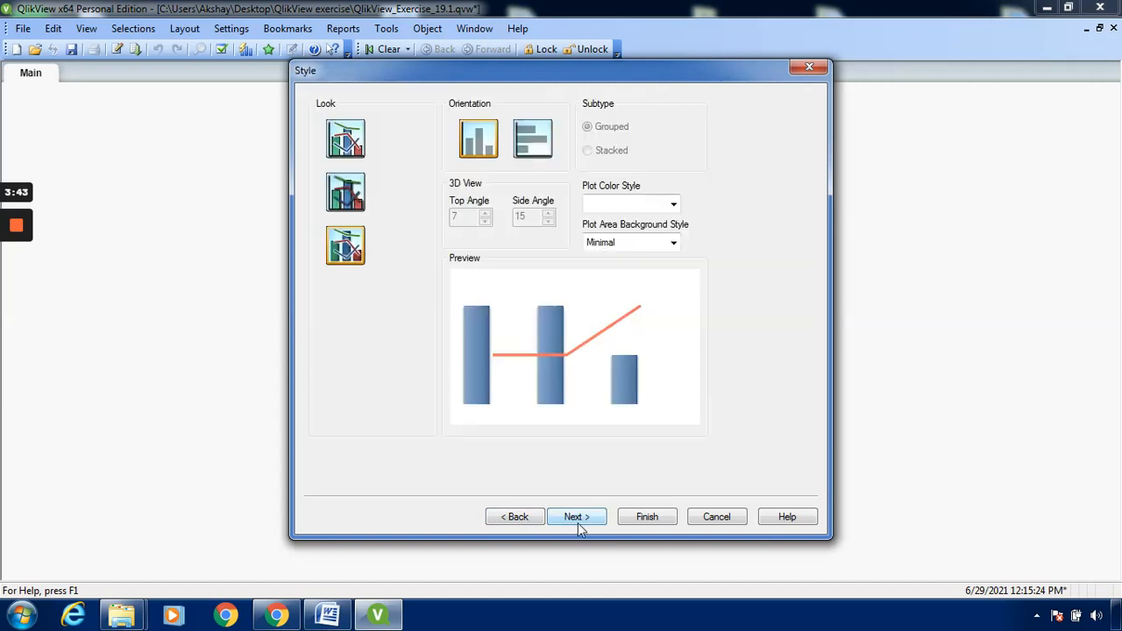
{"action": "left_click", "coordinate": [577, 522]}
{"action": "left_click", "coordinate": [577, 521]}
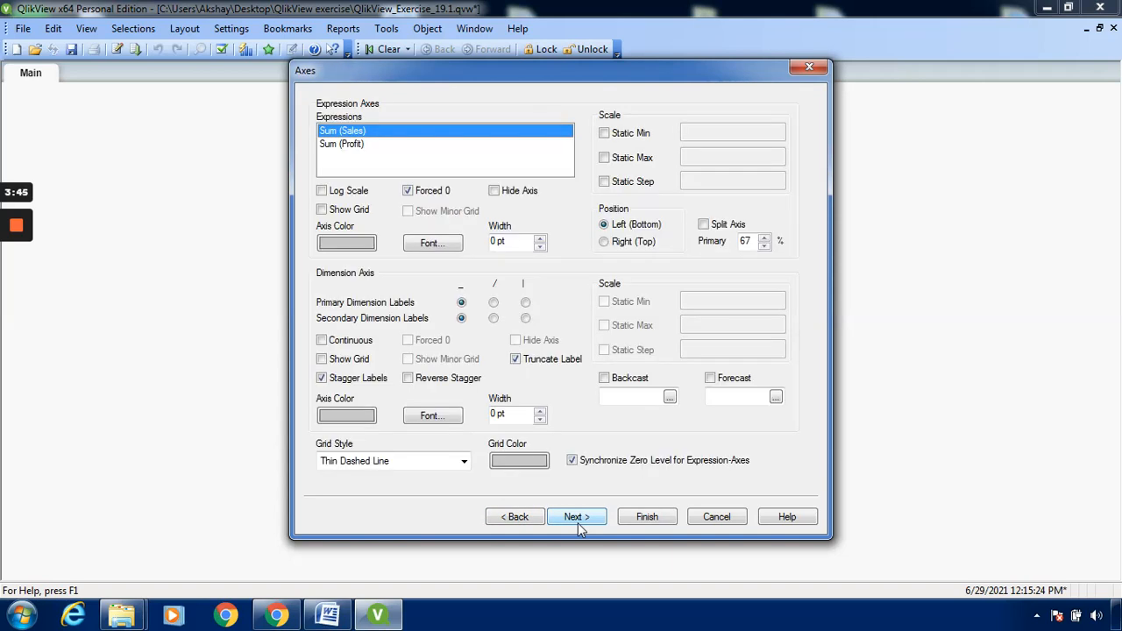
{"action": "left_click", "coordinate": [577, 519]}
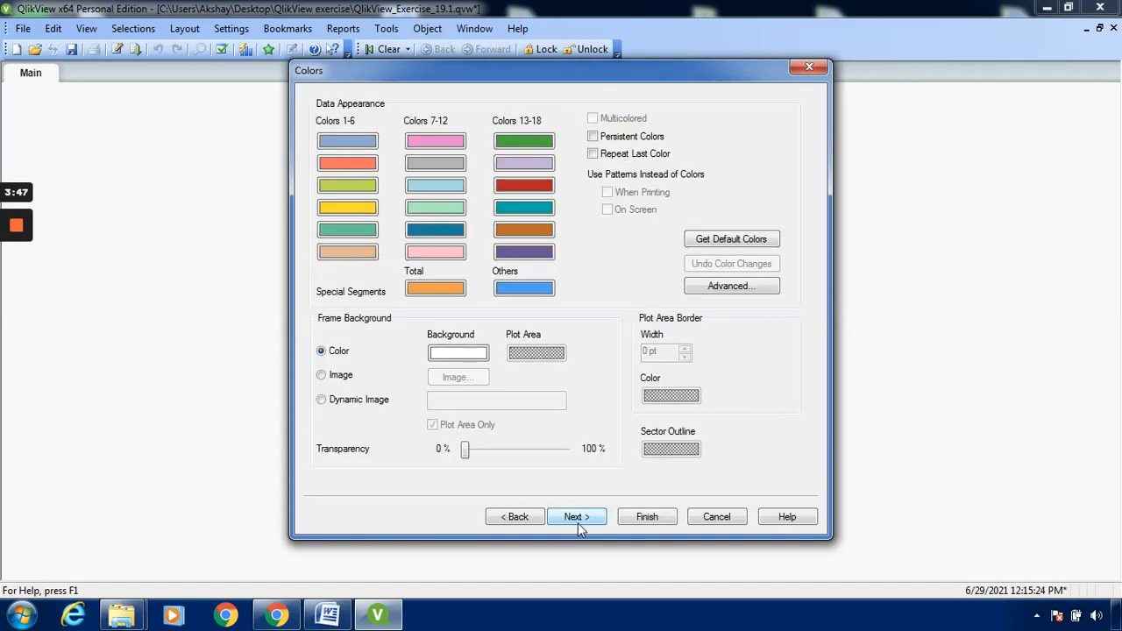
{"action": "left_click", "coordinate": [577, 520]}
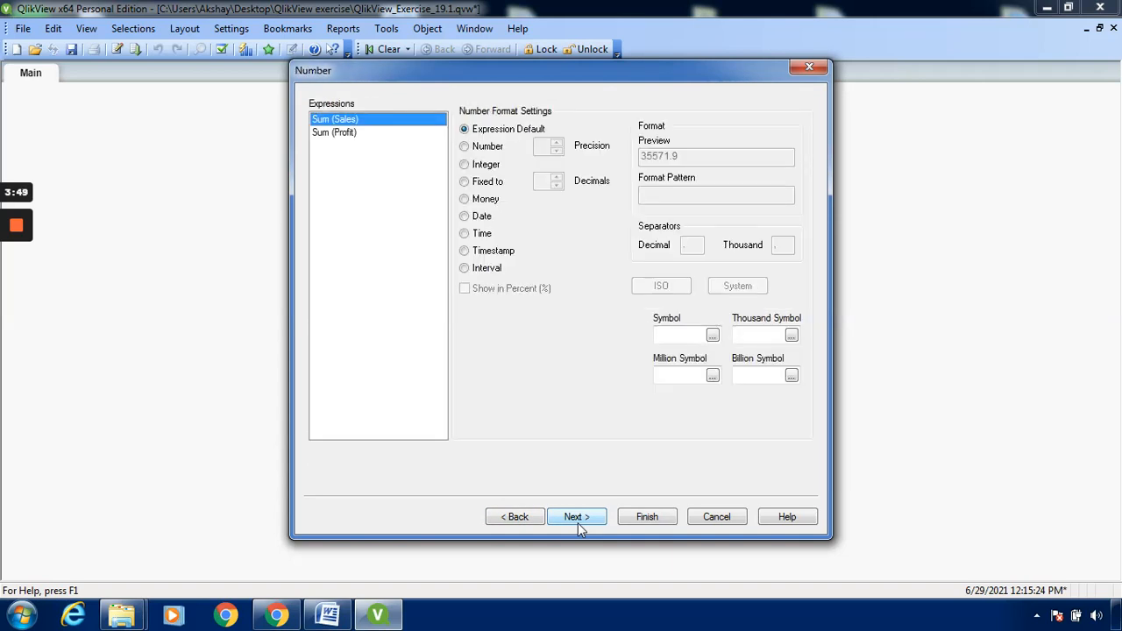
{"action": "left_click", "coordinate": [578, 519]}
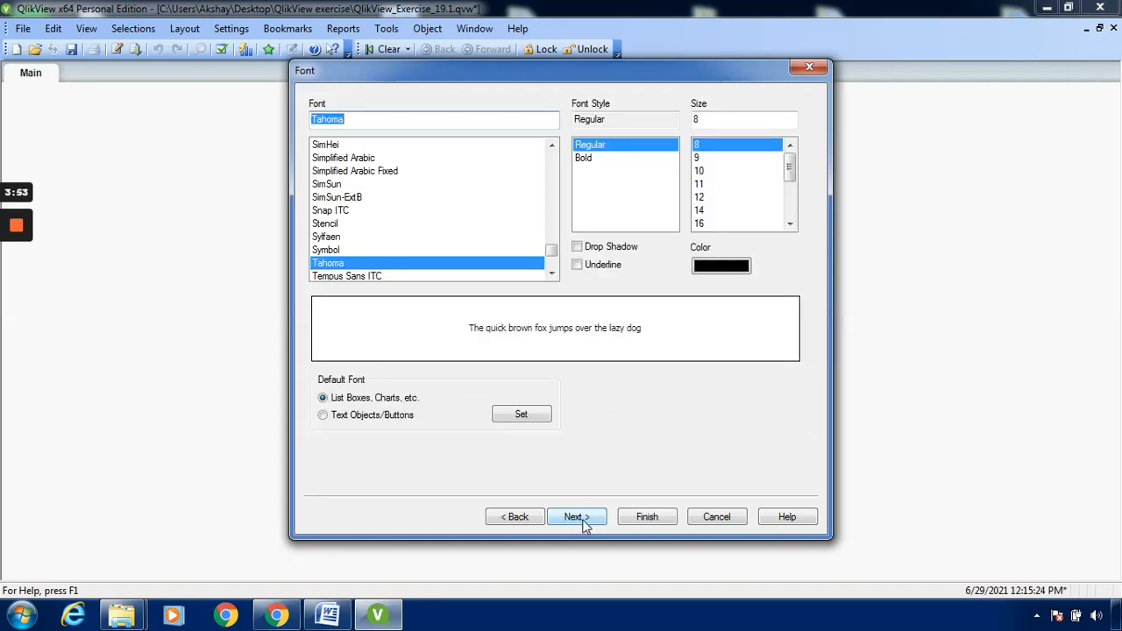
{"action": "left_click", "coordinate": [578, 519]}
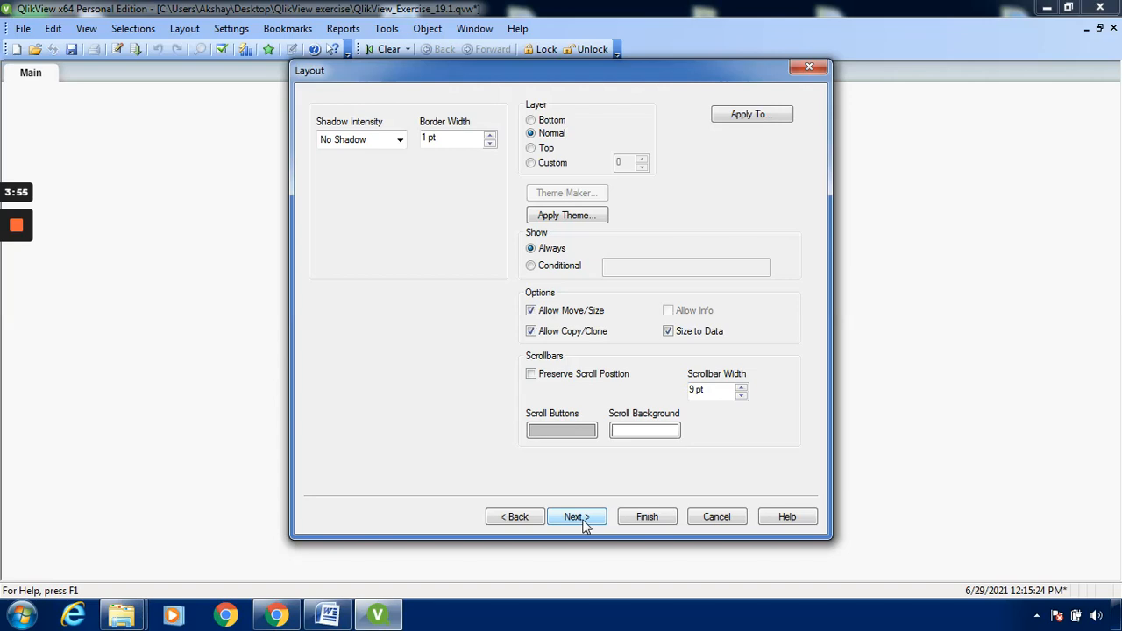
{"action": "left_click", "coordinate": [580, 518]}
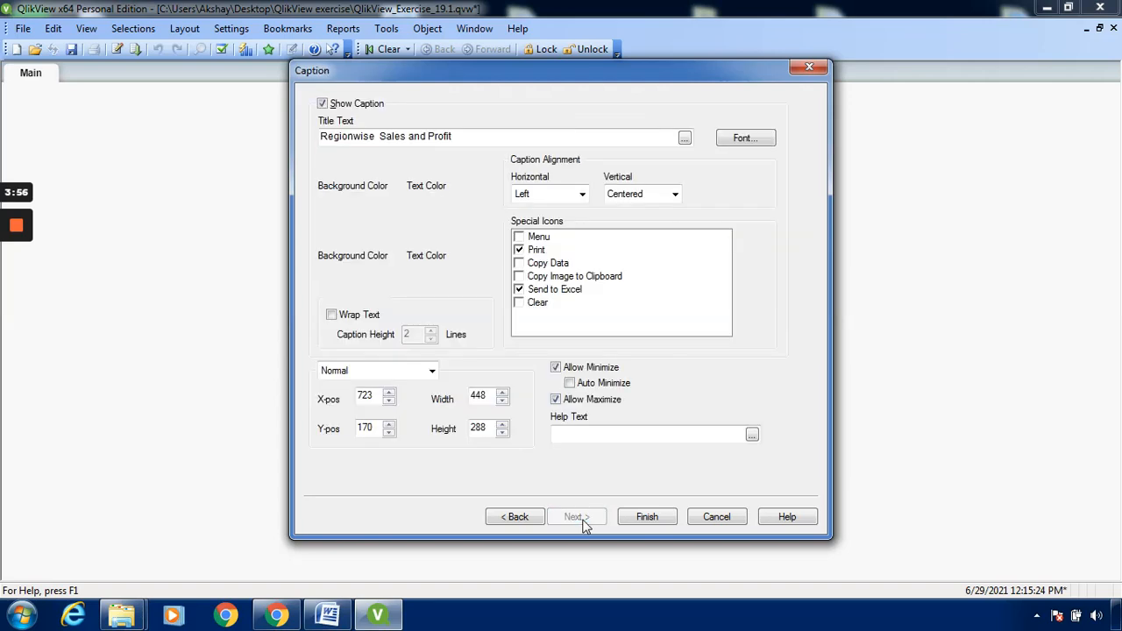
{"action": "left_click", "coordinate": [647, 518]}
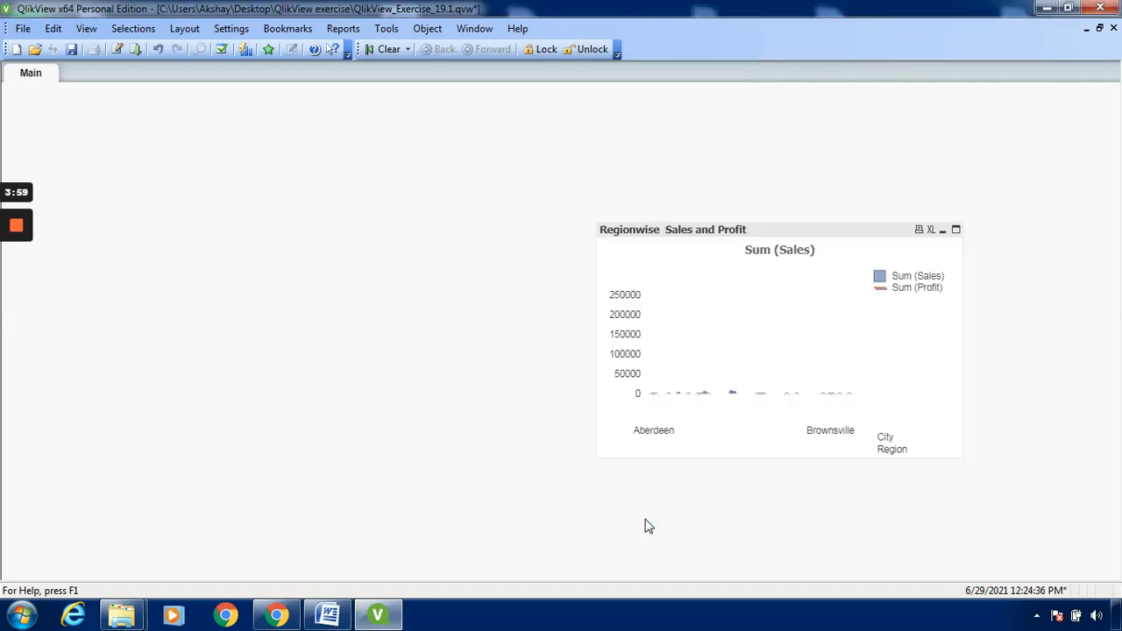
{"action": "left_click", "coordinate": [663, 235]}
{"action": "left_click_drag", "start_coordinate": [663, 235], "coordinate": [495, 233]}
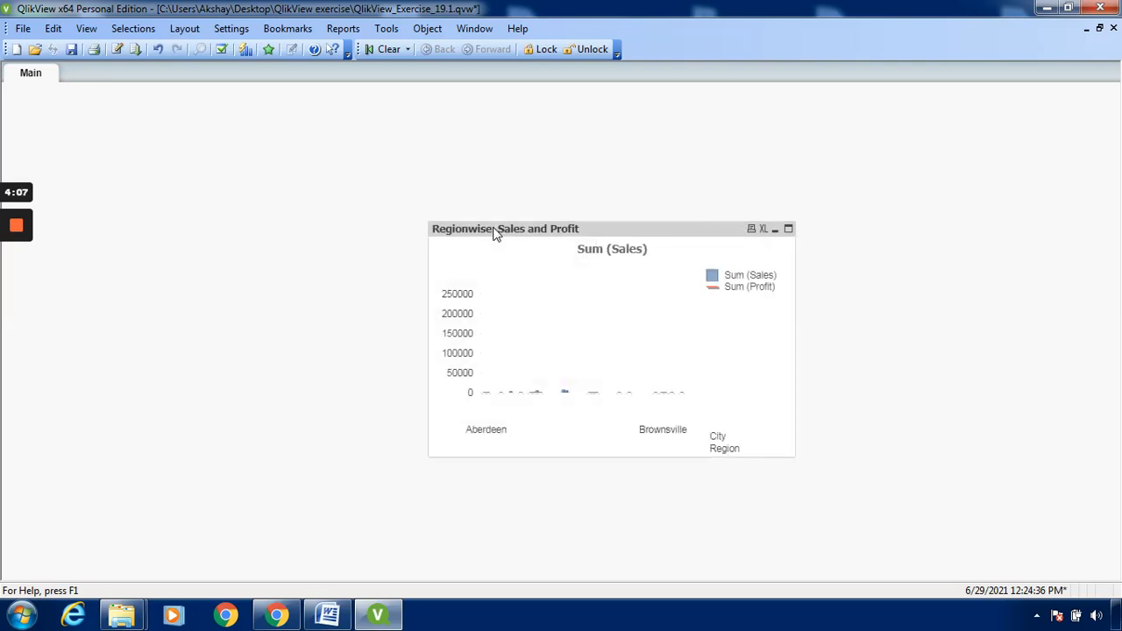
Open the properties of the Regionwise Sales and Profit chart and remove City from its used dimensions
{"action": "right_click", "coordinate": [585, 305]}
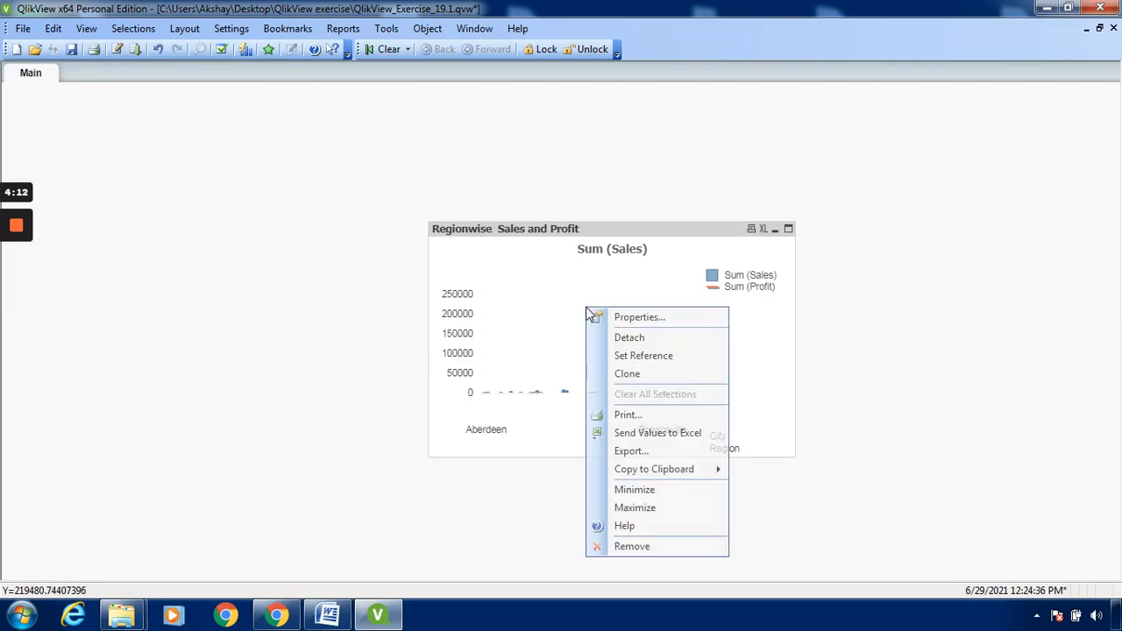
{"action": "left_click", "coordinate": [653, 320]}
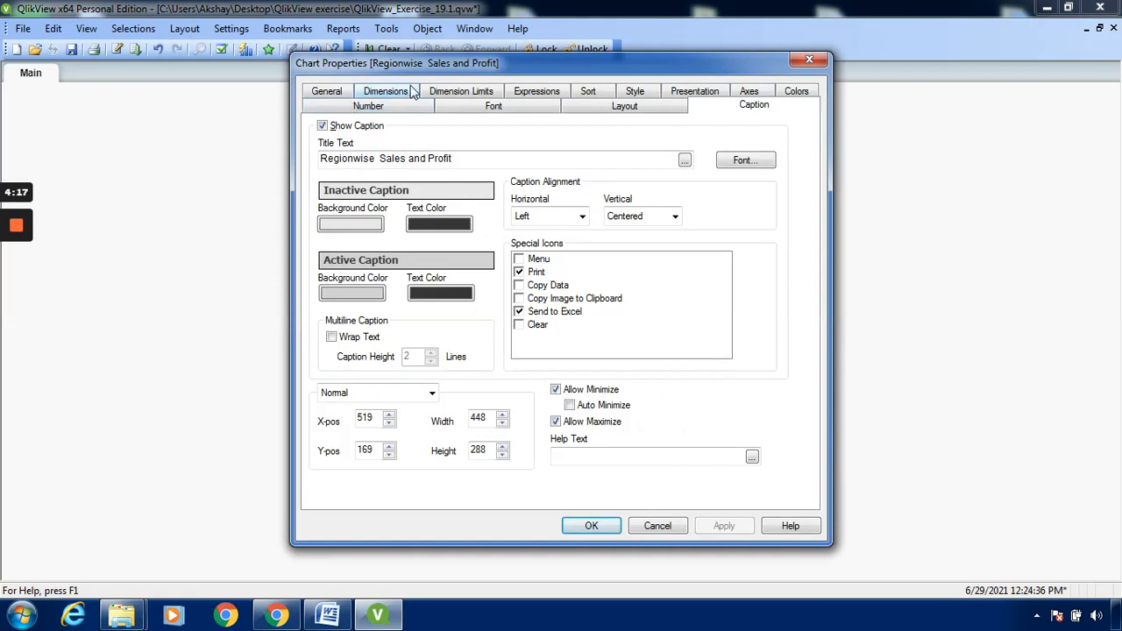
{"action": "left_click", "coordinate": [406, 95]}
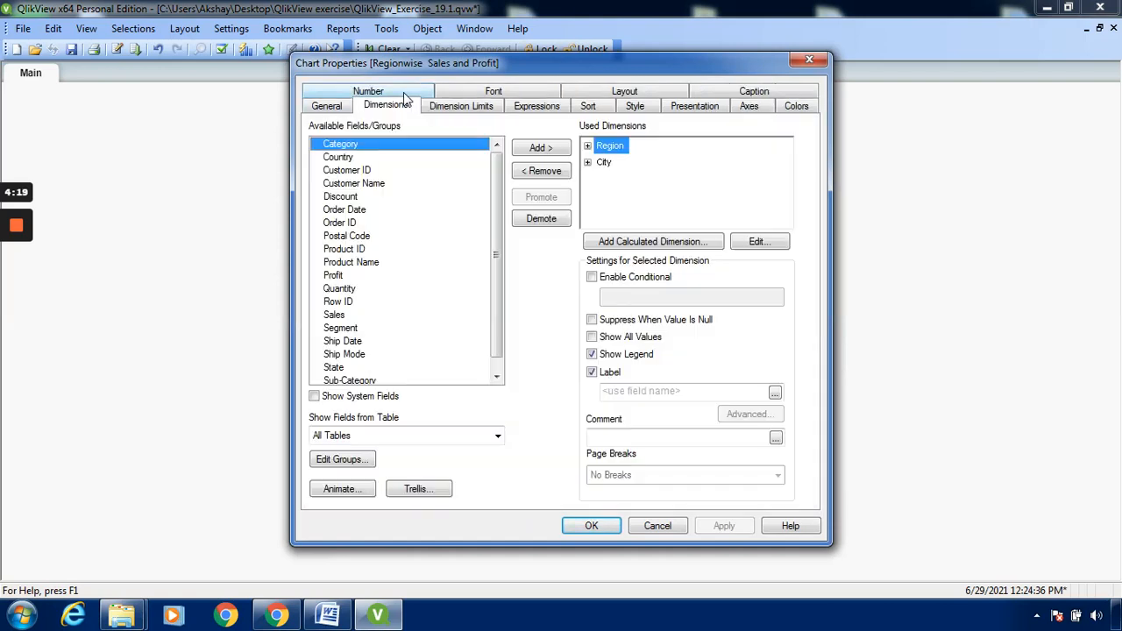
{"action": "left_click", "coordinate": [588, 162]}
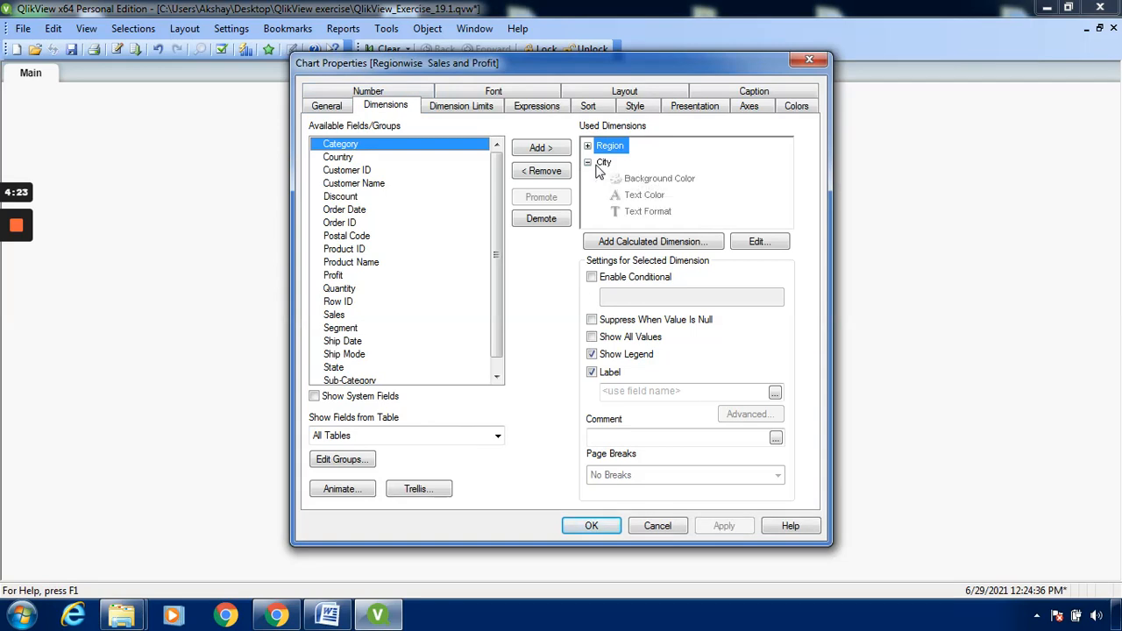
{"action": "left_click", "coordinate": [603, 163]}
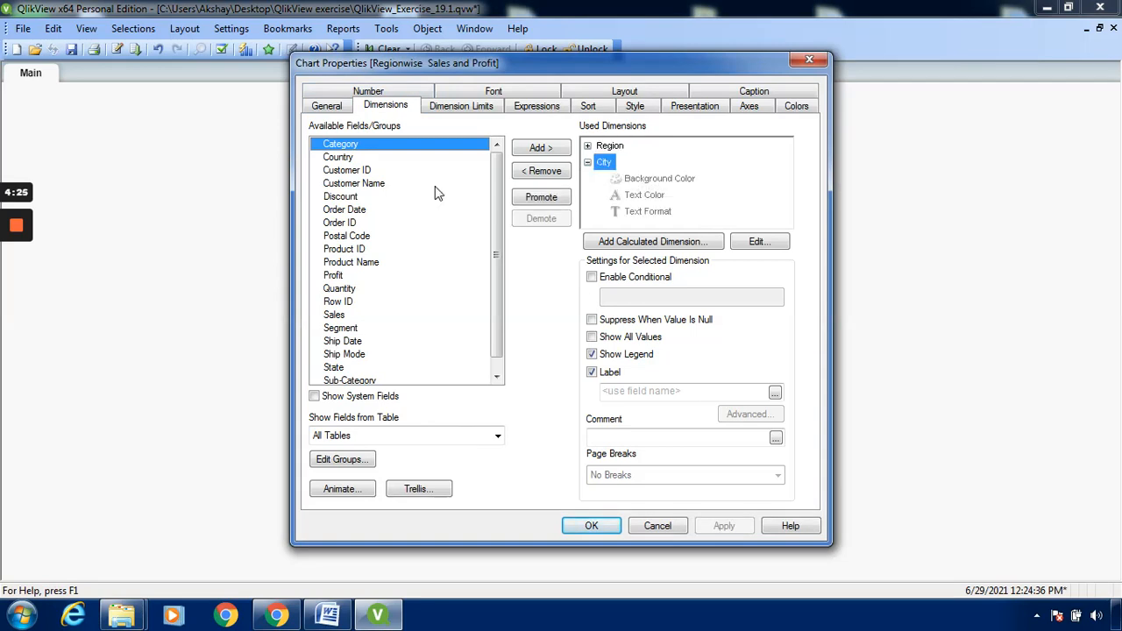
{"action": "left_click", "coordinate": [549, 172]}
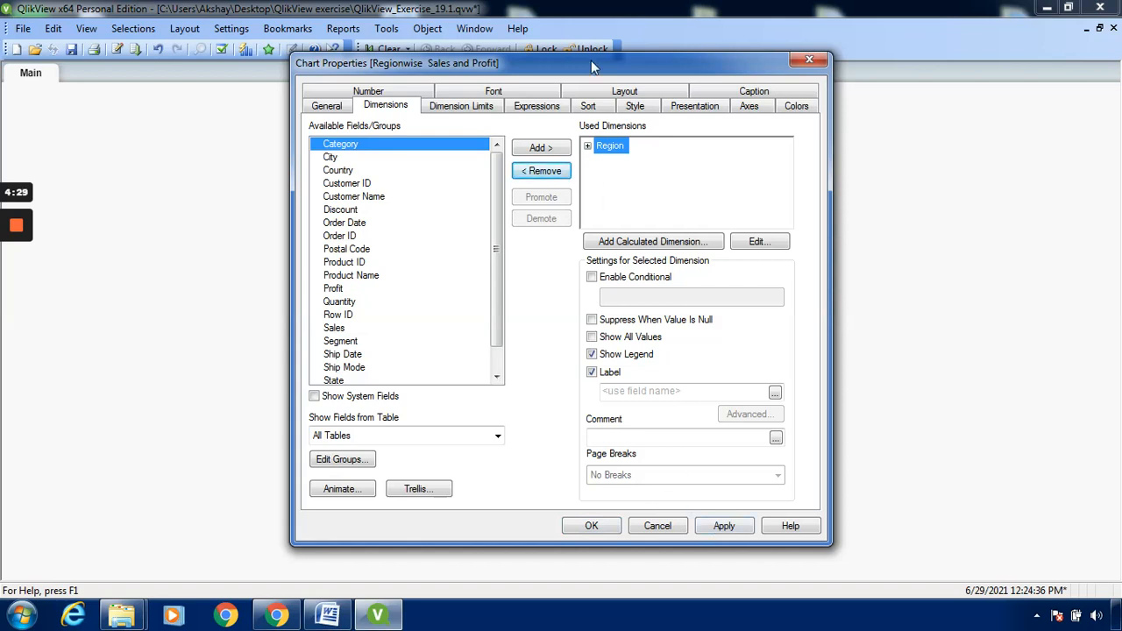
Apply the dimension change with Region as the only used dimension and close the chart properties
{"action": "left_click_drag", "start_coordinate": [599, 56], "coordinate": [330, 82]}
{"action": "left_click", "coordinate": [446, 552]}
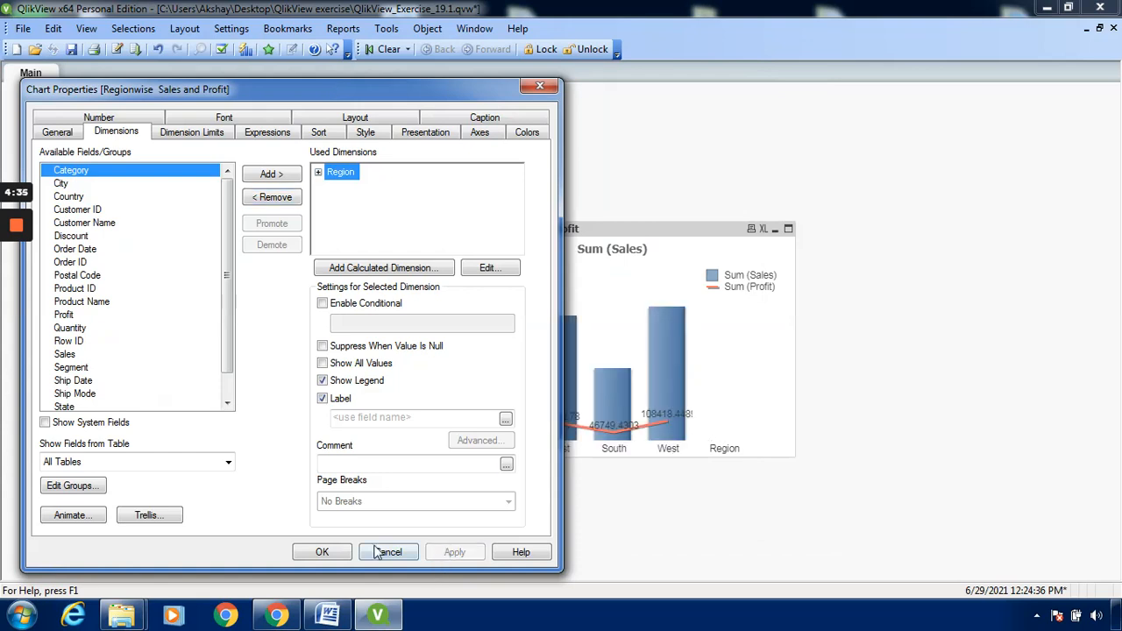
{"action": "left_click", "coordinate": [332, 554]}
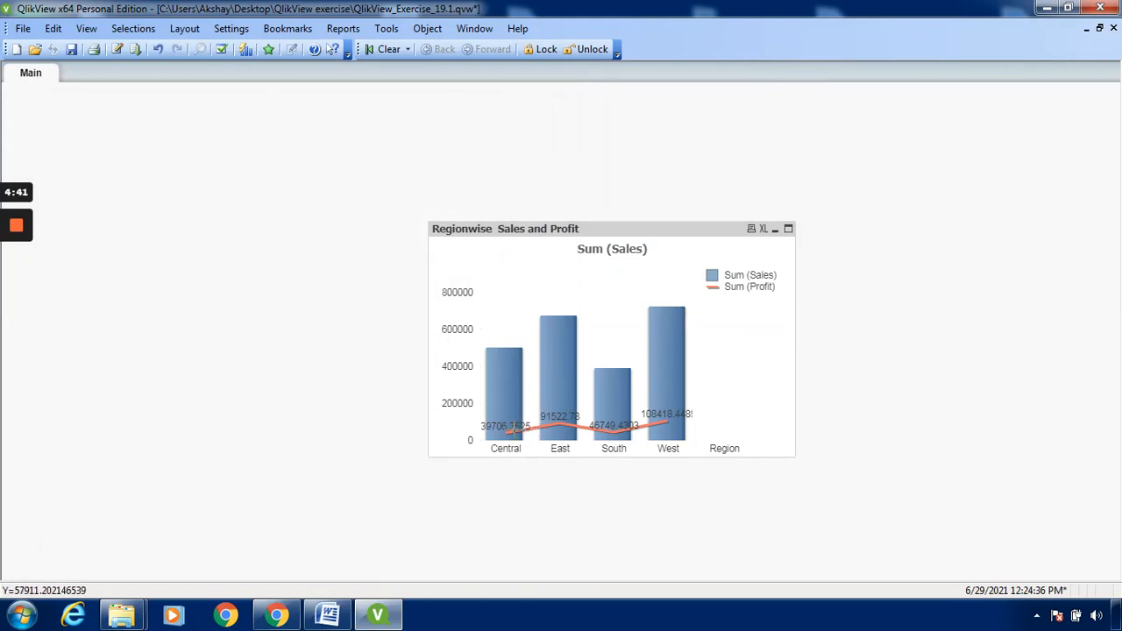
Examine the Central region's sales and profit in the combo chart, and filter the chart to the East region
{"action": "mouse_move", "coordinate": [515, 431]}
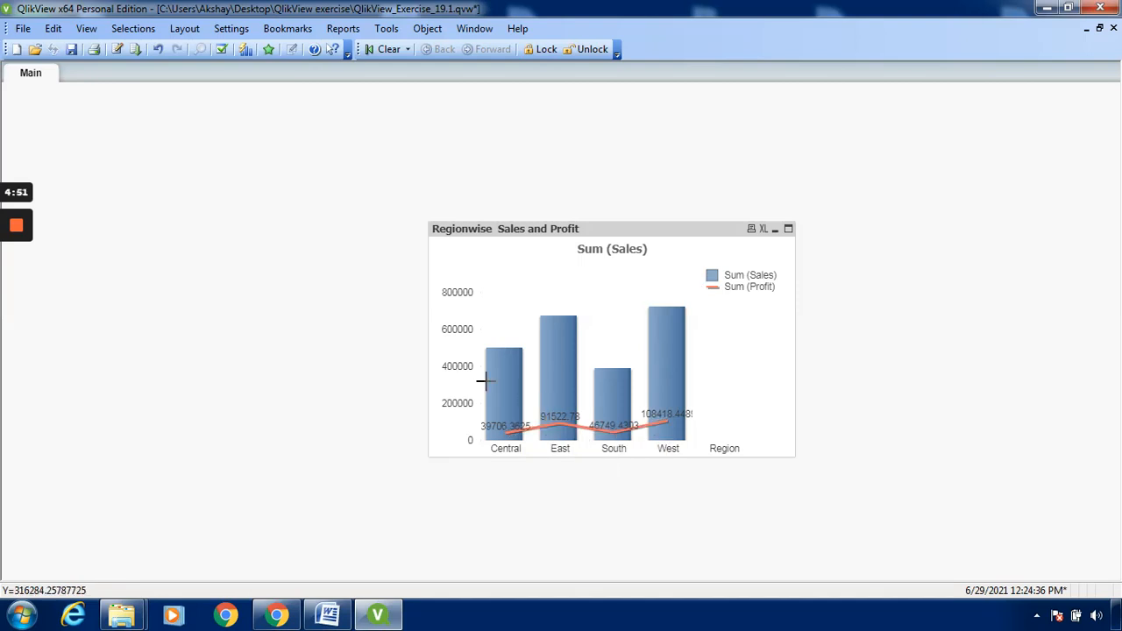
{"action": "mouse_move", "coordinate": [482, 381]}
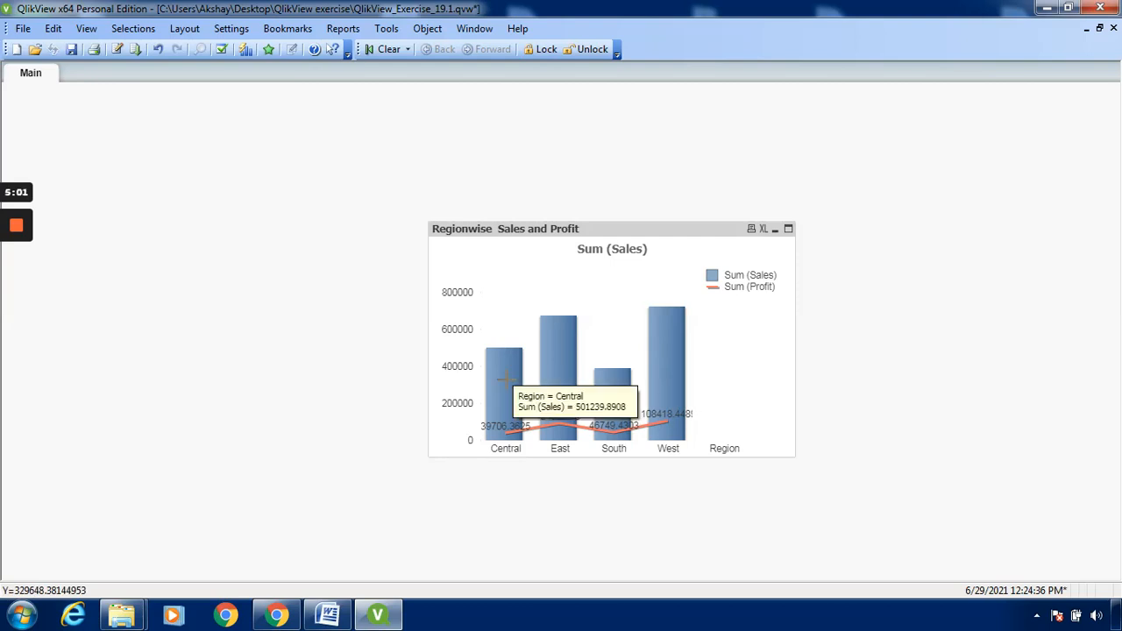
{"action": "left_click", "coordinate": [558, 371]}
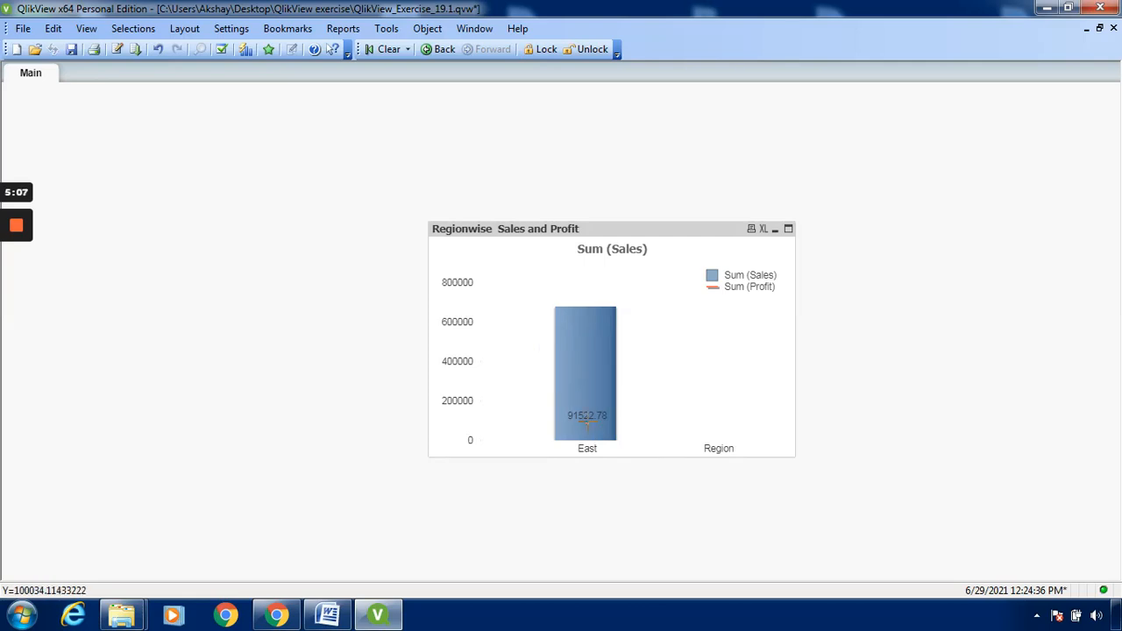
{"action": "mouse_move", "coordinate": [587, 425]}
{"action": "mouse_move", "coordinate": [13, 238]}
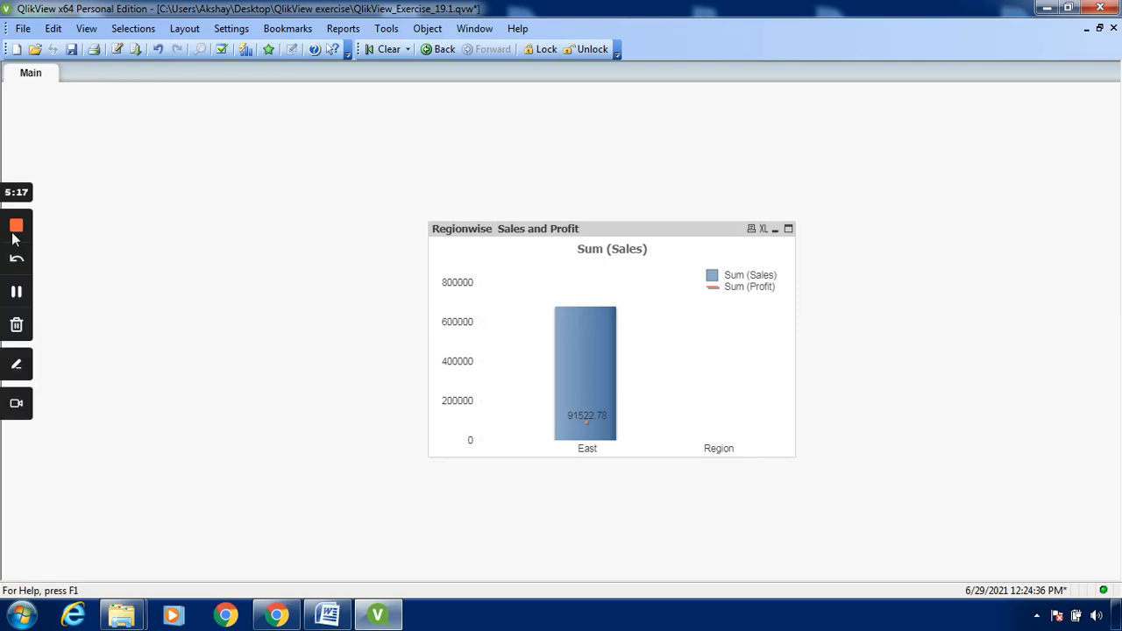